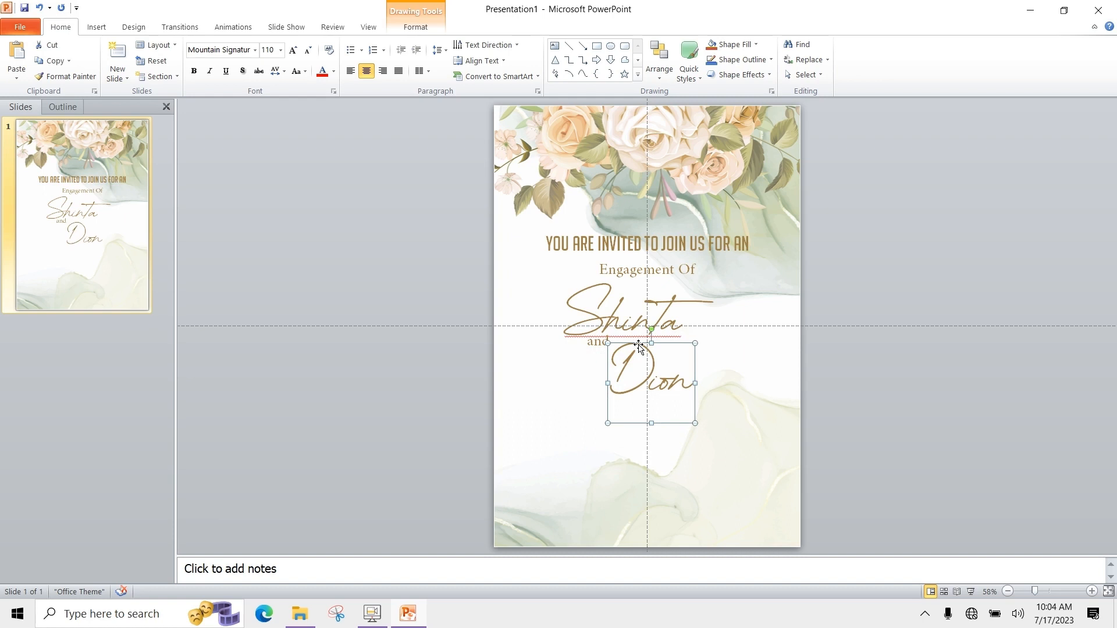
Lower 'and' and 'Dion' together, then raise 'Dion' slightly so it sits snug beneath 'and'.
key("ctrl+Down")
key("ctrl+Down")
key("ctrl+Down")
key("ctrl+Down")
key("ctrl+Down")
key("ctrl+Down")
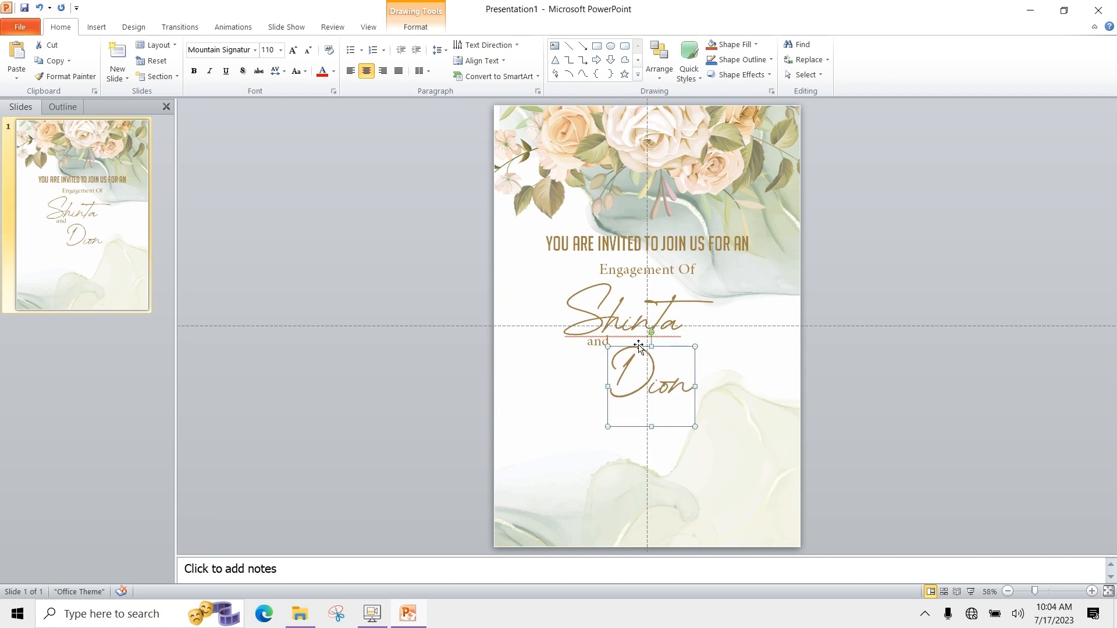
left_click(590, 338)
left_click(654, 360, "shift")
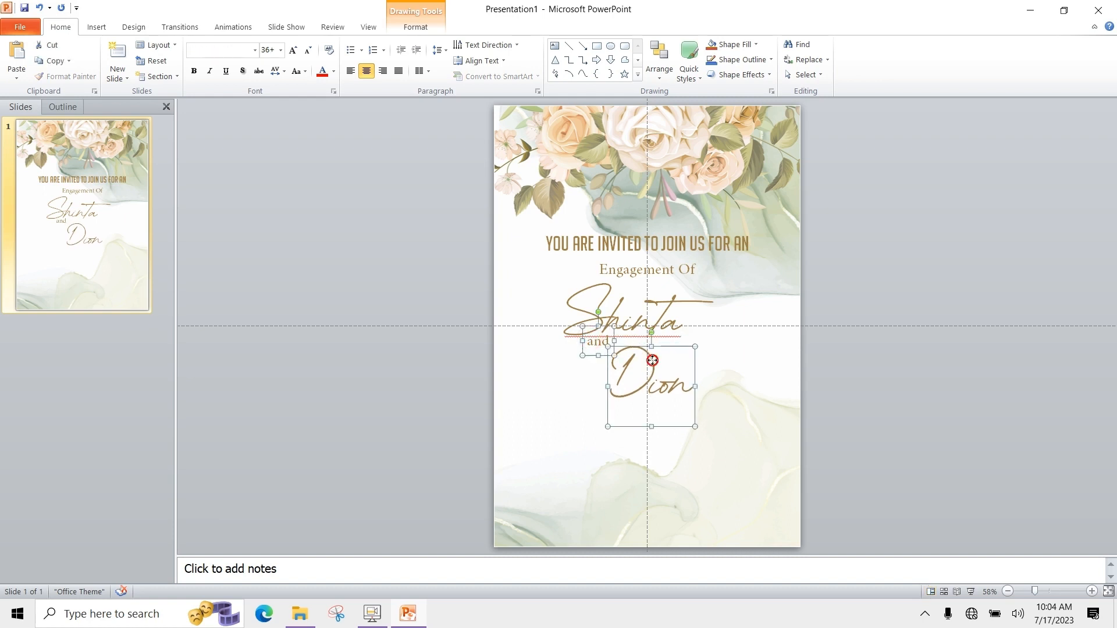
key("ctrl+Down")
key("ctrl+Down")
key("ctrl+Down")
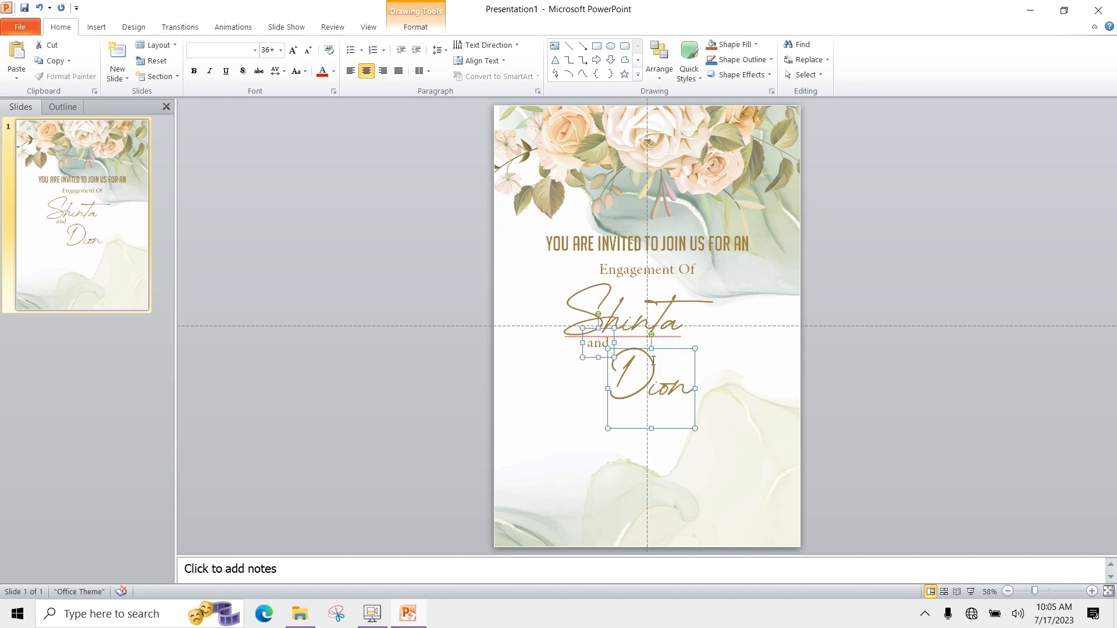
key("ctrl+Down")
key("ctrl+Down")
key("ctrl+Down")
key("ctrl+Down")
key("ctrl+Down")
key("ctrl+Down")
left_click(840, 379)
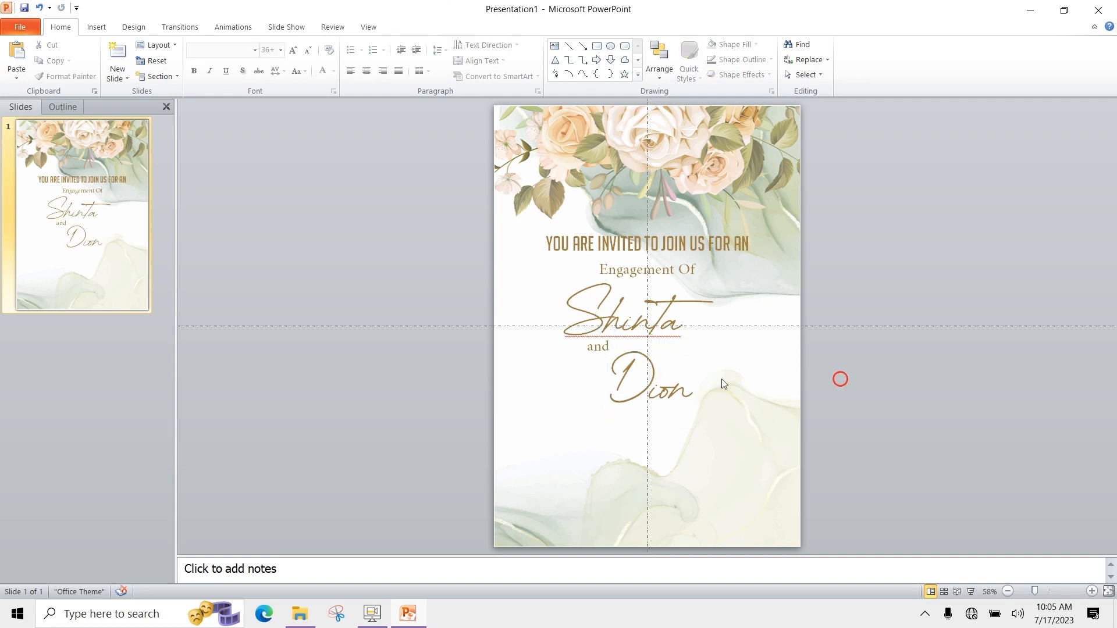
left_click(649, 376)
key("ctrl+Up")
key("ctrl+Up")
key("ctrl+Up")
key("ctrl+Up")
key("ctrl+Up")
key("ctrl+Up")
key("ctrl+Up")
key("ctrl+Up")
key("ctrl+Up")
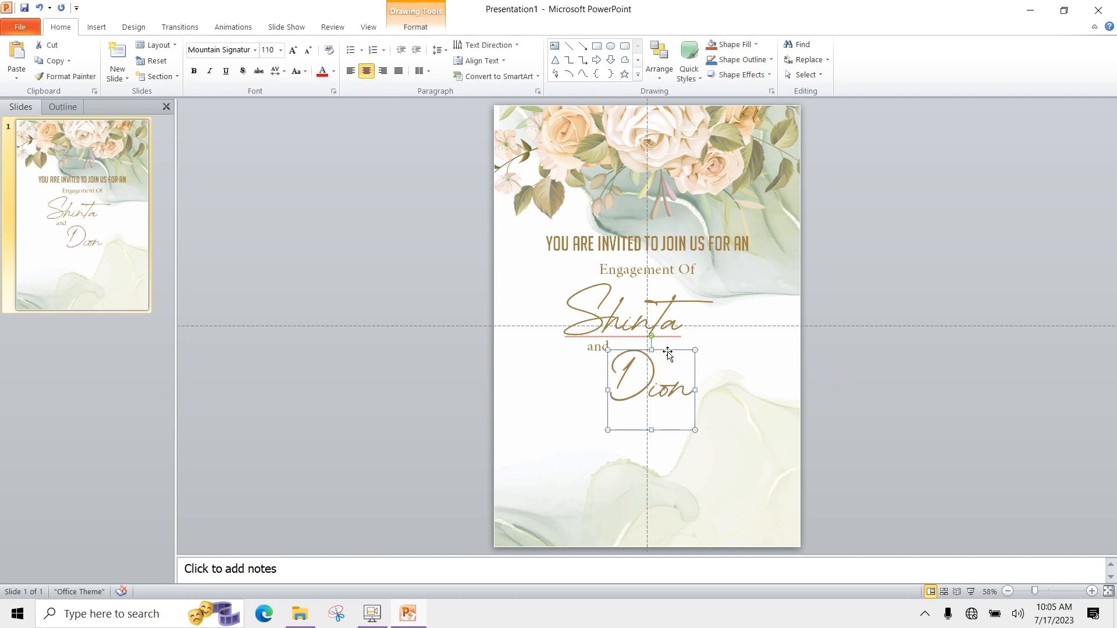
left_click(862, 382)
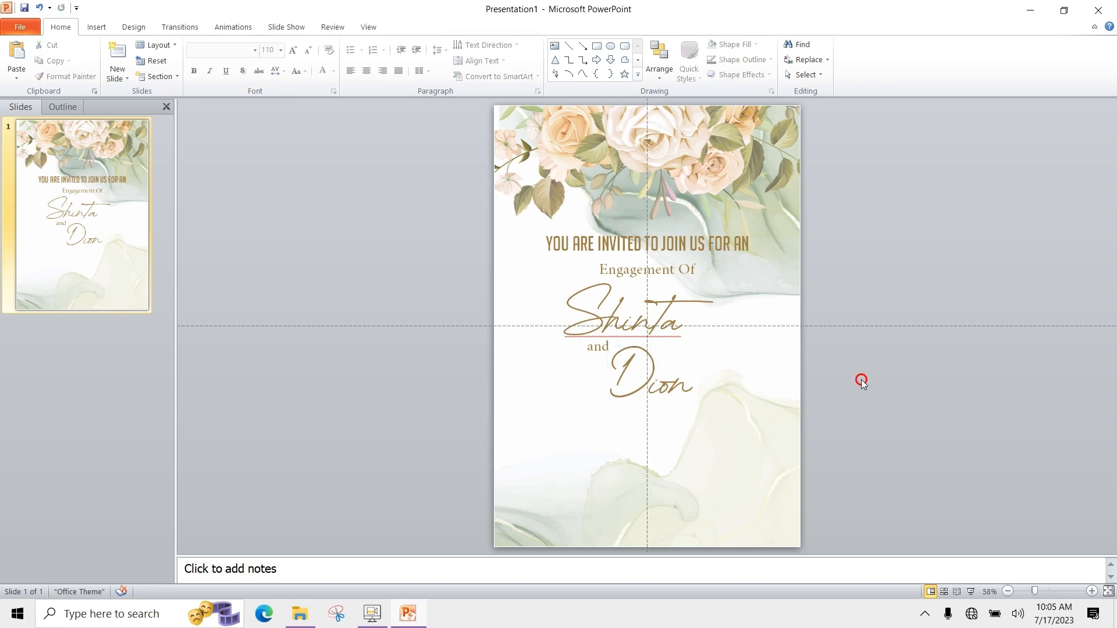
Zoom in on the slide and bring up the Insert ribbon.
scroll(707, 403, "up", 2)
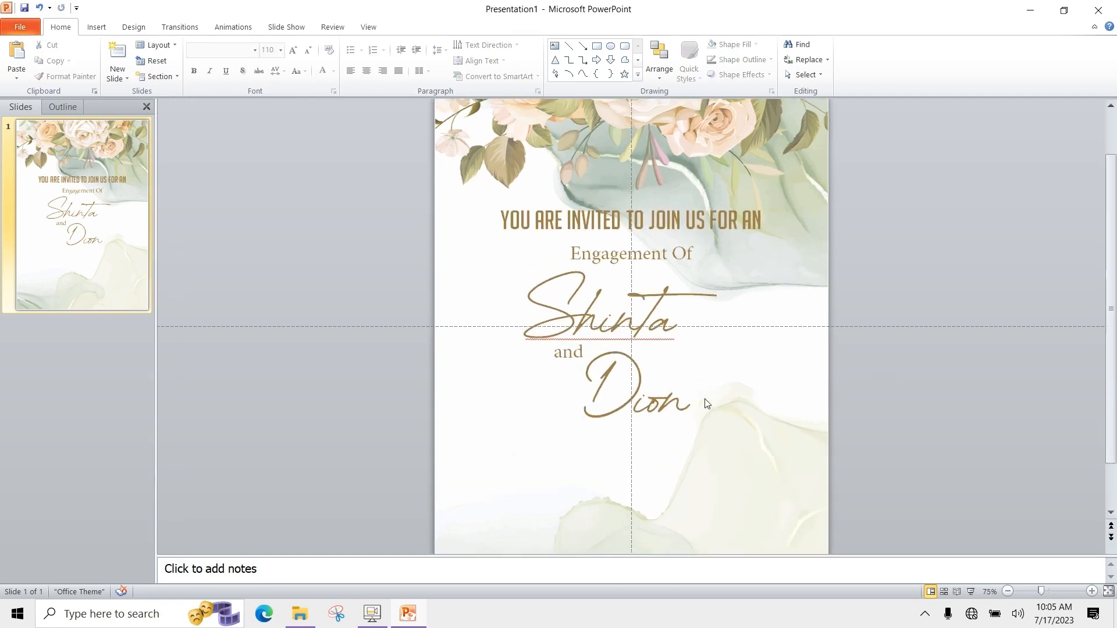
scroll(708, 403, "up", 1)
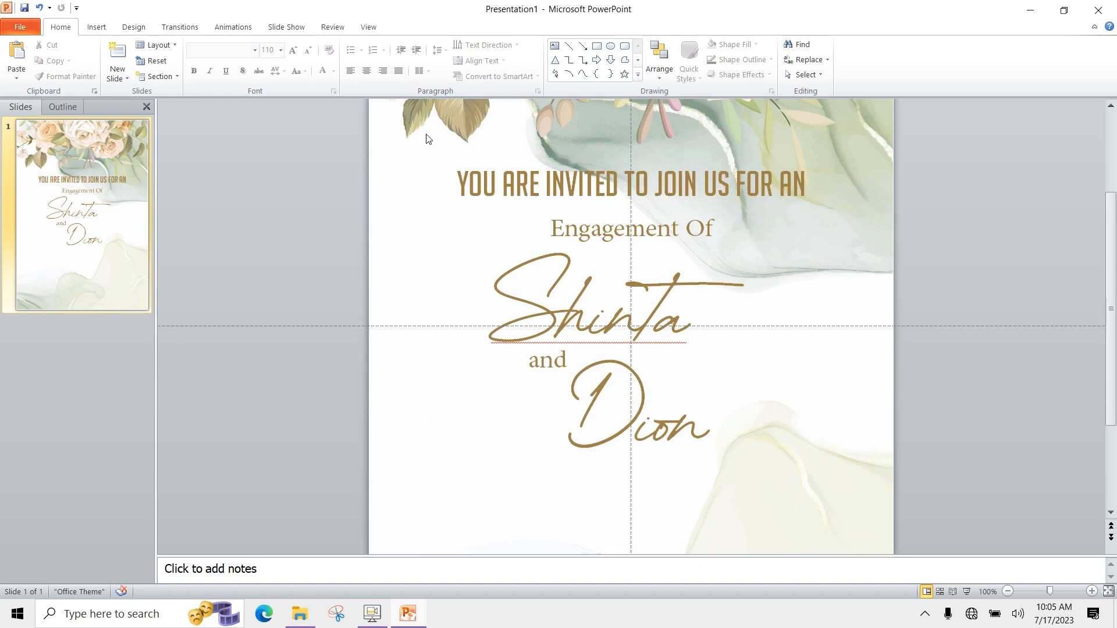
left_click(97, 27)
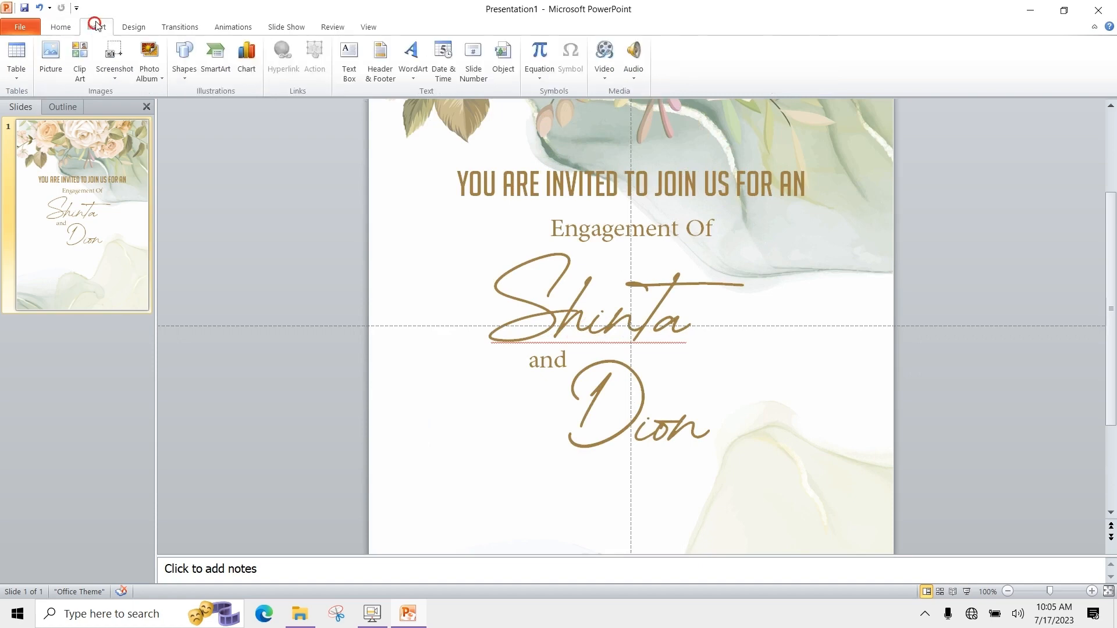
Draw a straight line right of 'and', then duplicate and shorten a copy for its left side.
left_click(181, 73)
left_click(40, 106)
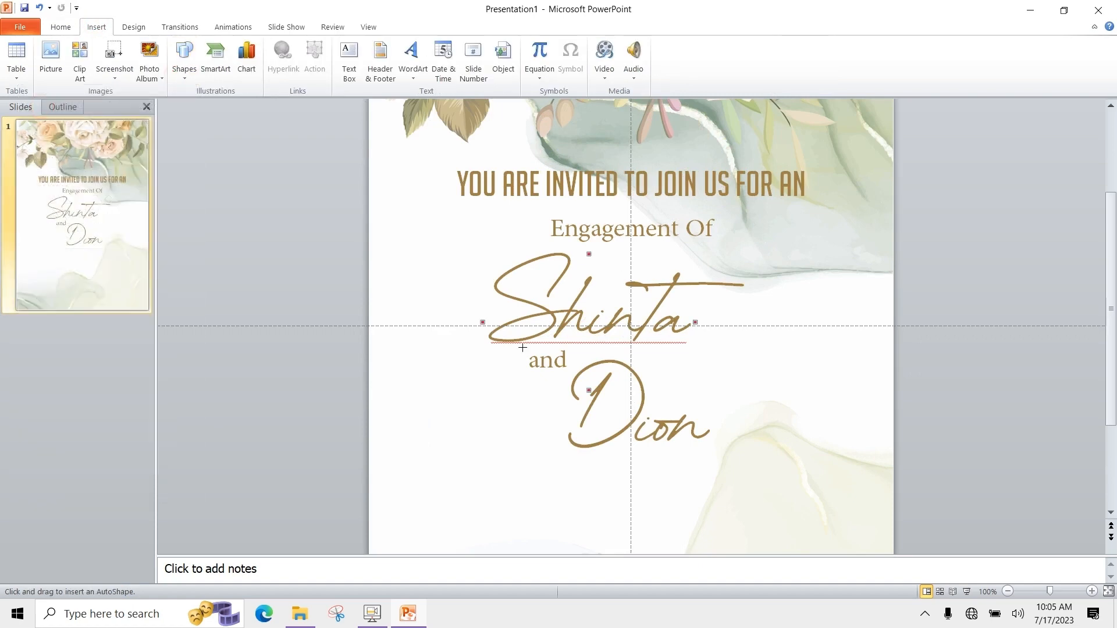
mouse_move(629, 355)
left_mouse_down()
mouse_move(741, 361)
mouse_move(701, 425)
mouse_move(748, 356)
left_mouse_up()
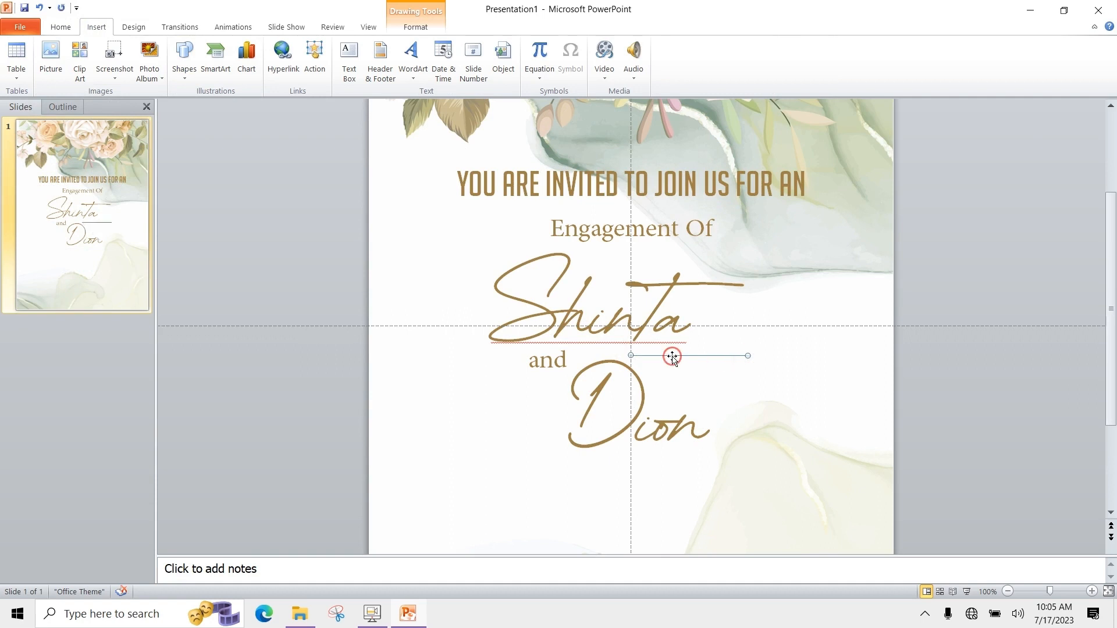
key("ctrl+d")
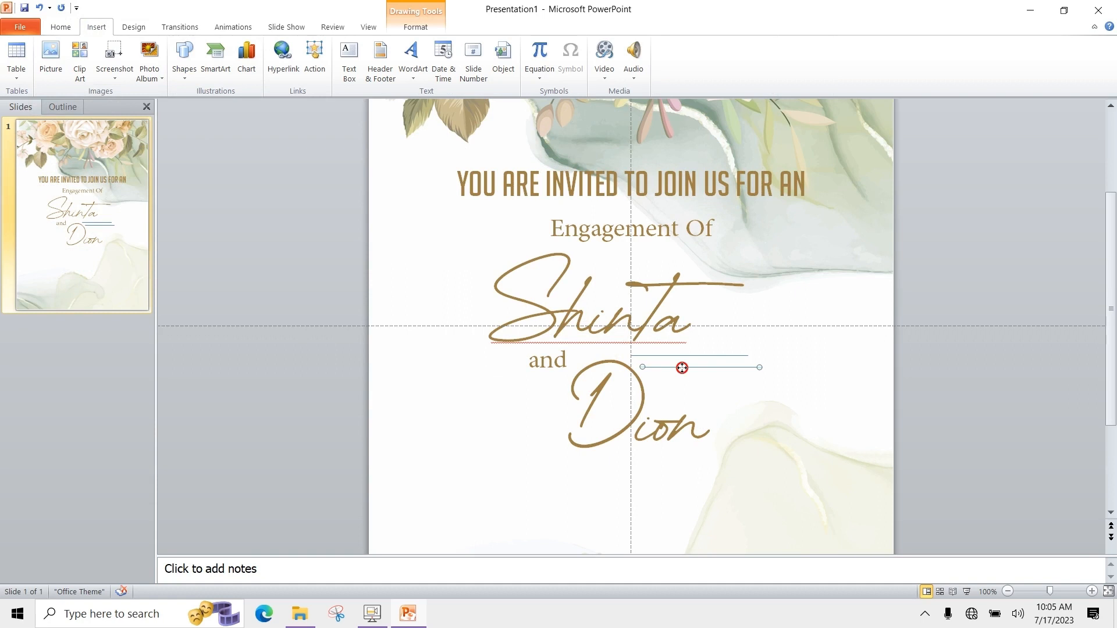
left_click_drag(682, 368, 664, 356)
key("Left")
key("Left")
key("Left")
key("Left")
key("Left")
key("Left")
key("Left")
key("Left")
key("Left")
key("Left")
key("Left")
left_click_drag(689, 356, 597, 356)
mouse_move(581, 356)
left_mouse_down()
mouse_move(590, 368)
mouse_move(591, 358)
left_mouse_up()
Shift the left line further out and raise 'and' level with the lines.
key("Left")
left_click(548, 360)
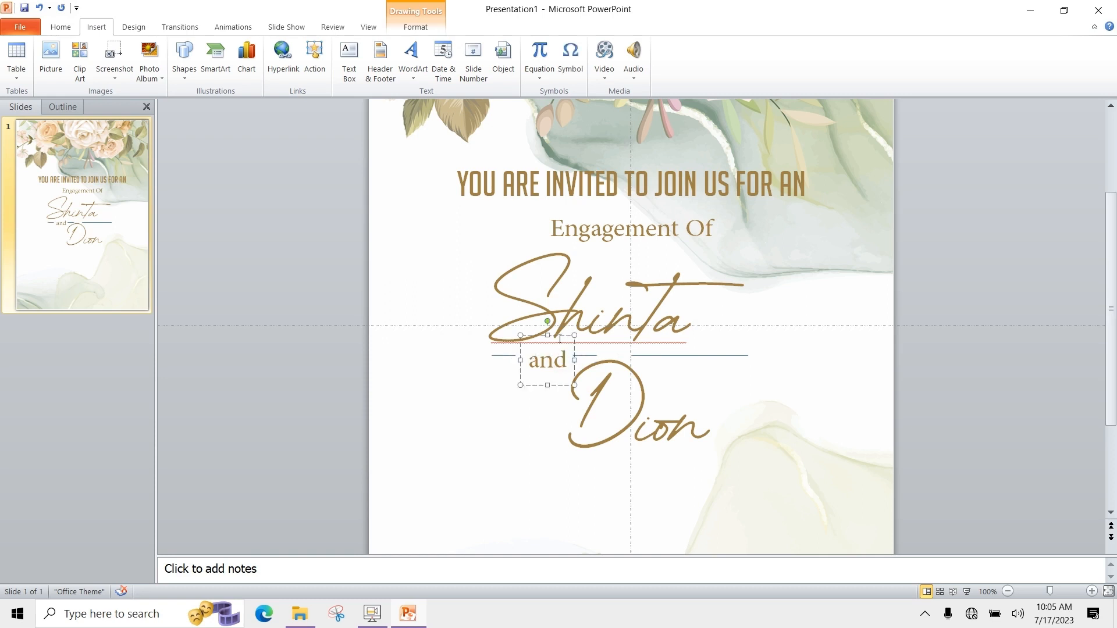
left_click(549, 334)
key("Up")
Give all three decorative lines a matching gold outline colour and thin weight.
left_click(501, 356)
left_click(585, 356, "shift")
left_click(657, 356, "shift")
left_click(416, 27)
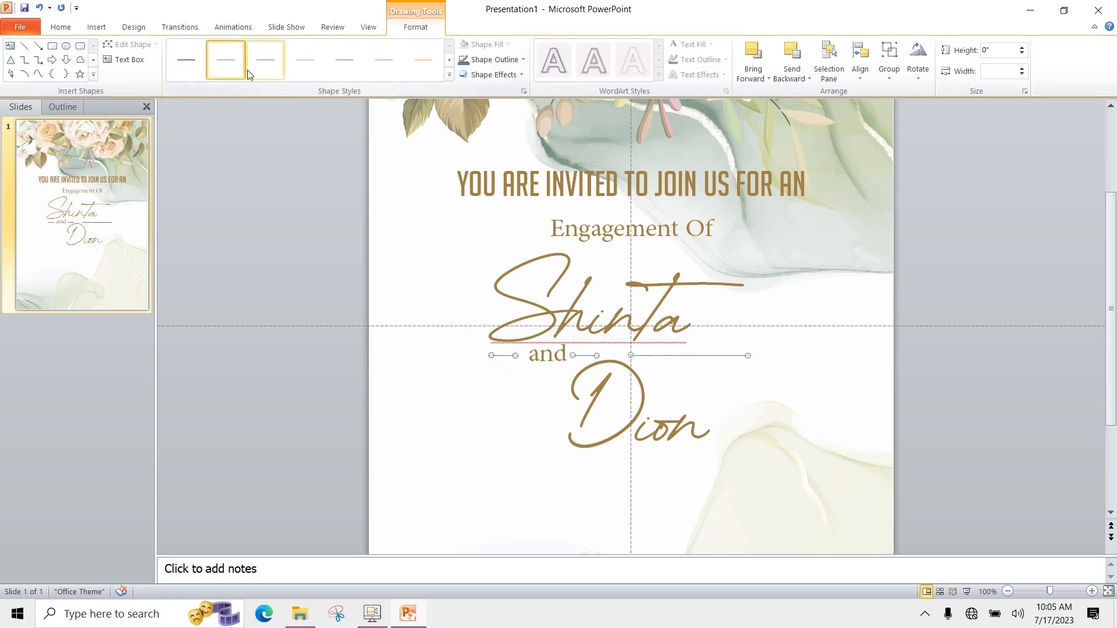
left_click(512, 60)
mouse_move(460, 233)
left_click(359, 281)
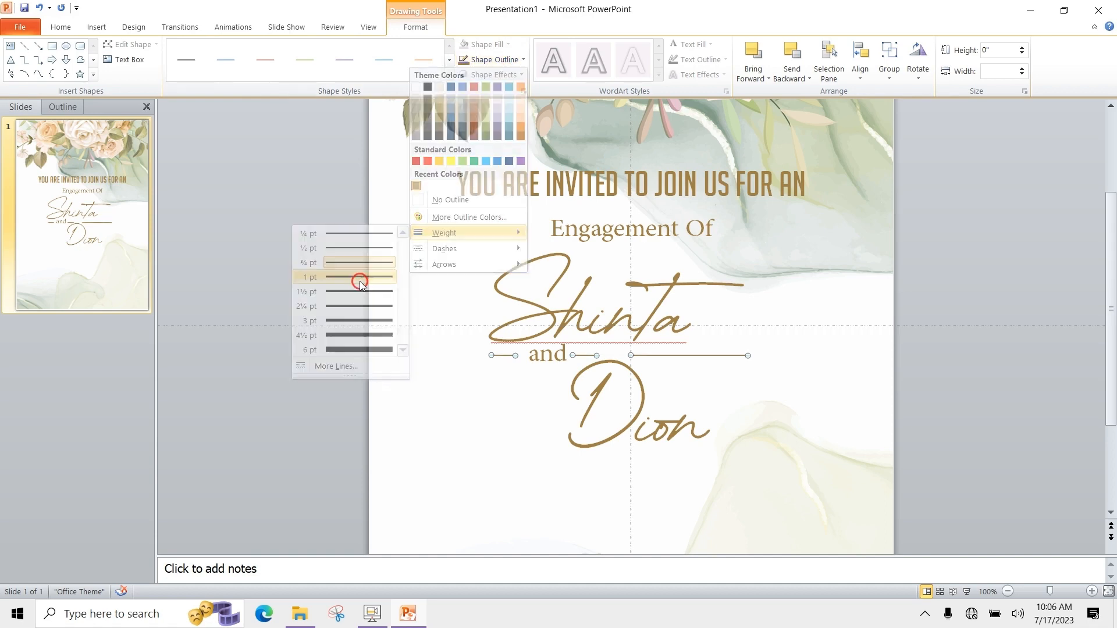
Nudge 'Dion' up and to the right beneath the lines.
left_click(642, 400)
left_click(659, 360)
key("Up")
key("Right")
left_click(757, 377)
left_click(698, 357)
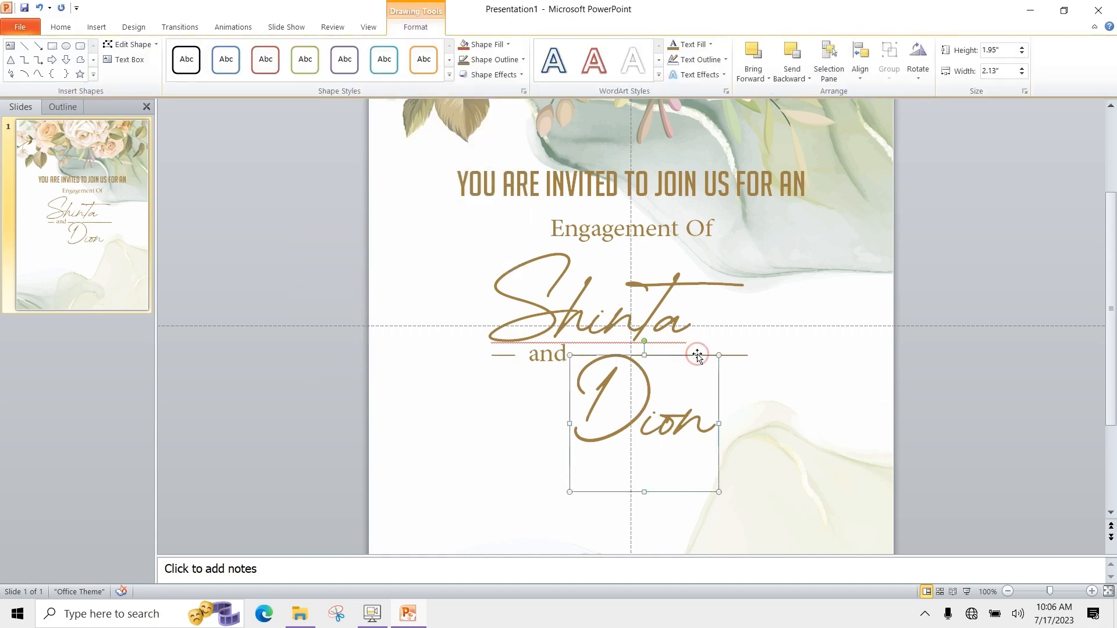
Shorten the line right of 'and' from its left end.
left_click(689, 356)
scroll(689, 357, "up", 5)
mouse_move(632, 326)
left_mouse_down()
mouse_move(657, 327)
mouse_move(640, 327)
left_mouse_up()
left_click(632, 332)
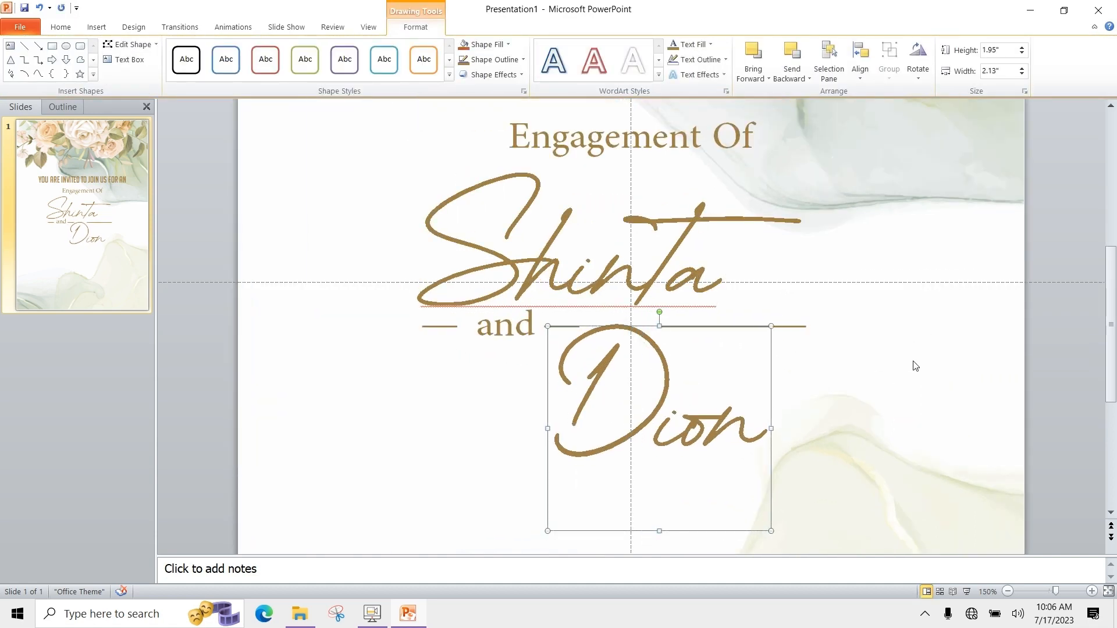
left_click(912, 364)
scroll(708, 382, "down", 2)
left_click_drag(1111, 305, 1101, 347)
Copy the 'and' box lower on the page, retype it as 'JUN' and centre it.
left_click(570, 286)
left_click(574, 304)
left_click_drag(576, 307, 569, 451)
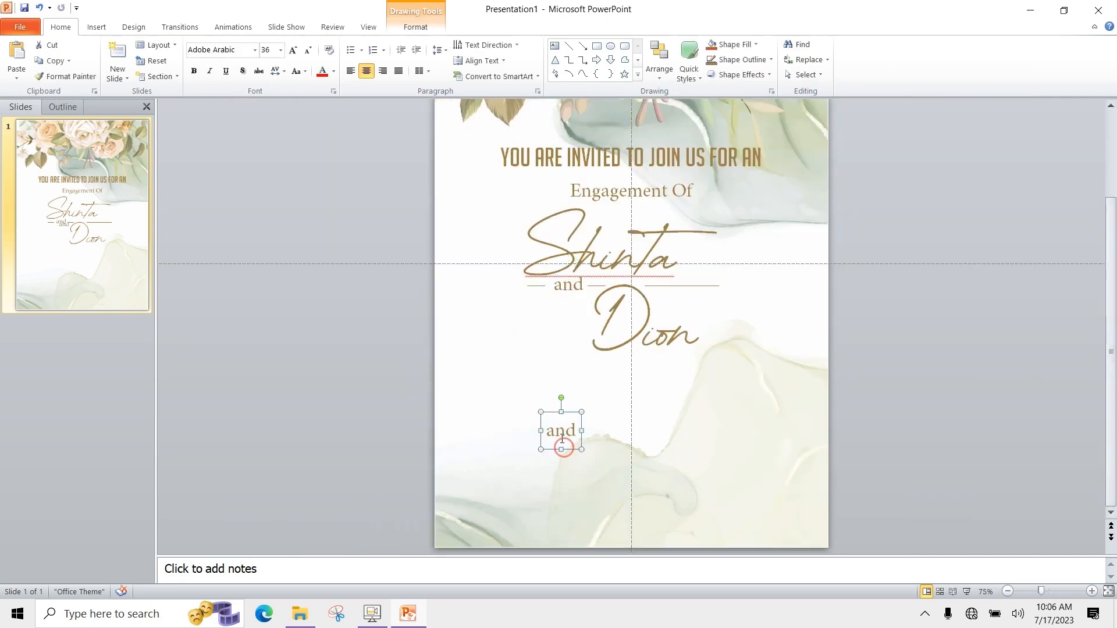
double_click(560, 431)
type("JUN")
left_click_drag(569, 412, 643, 388)
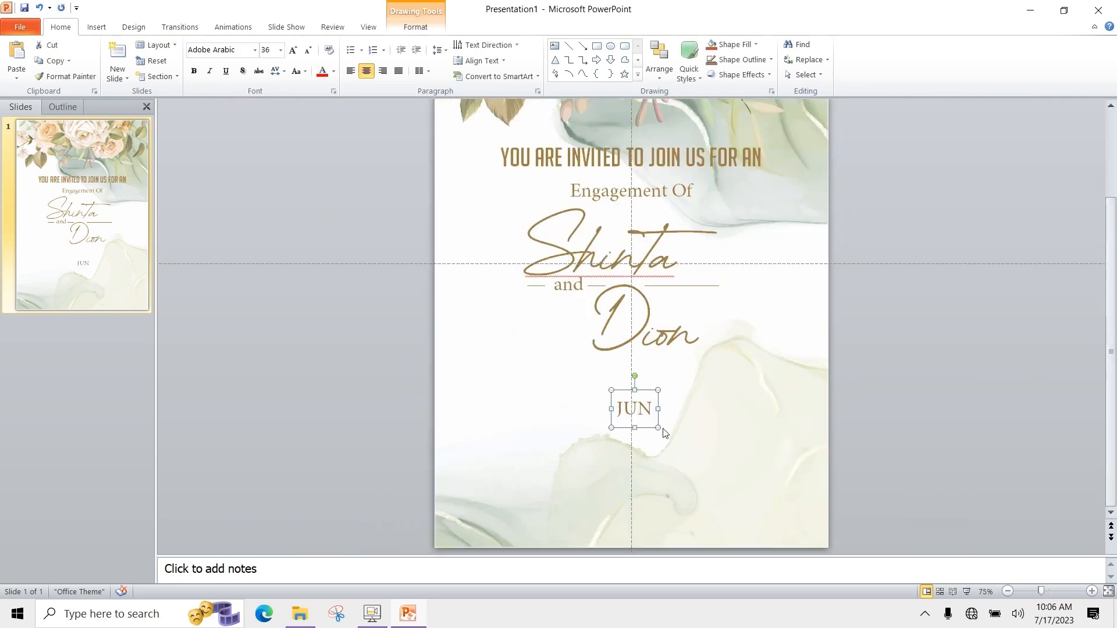
Copy 'JUN' below itself and change it to a large '07' at font size 66.
left_click_drag(658, 426, 621, 454)
double_click(684, 523)
type("07")
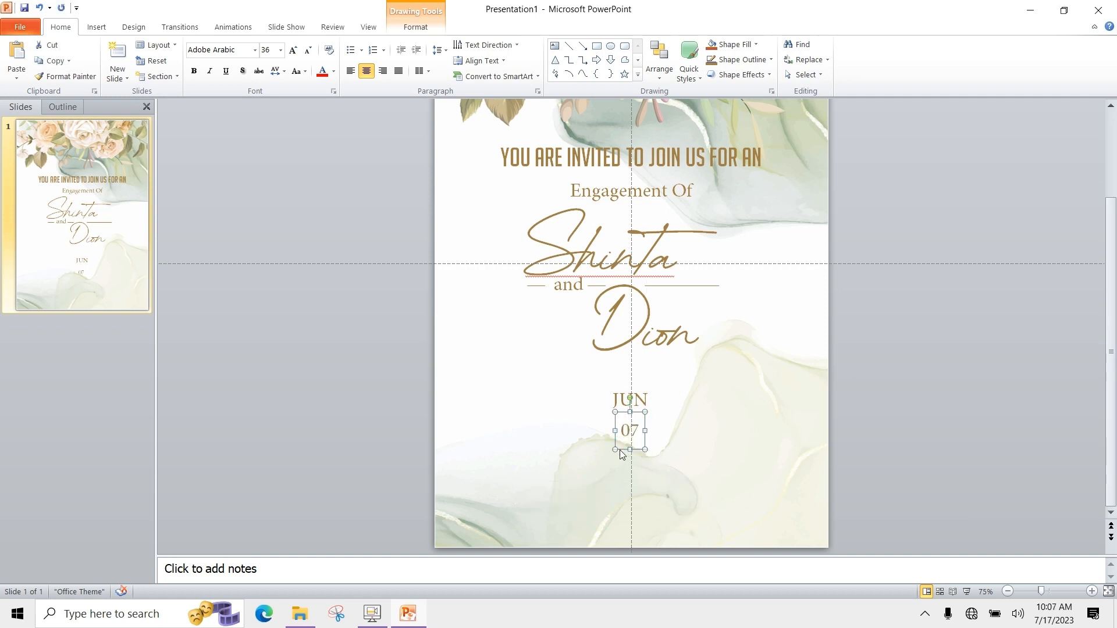
left_click(280, 50)
left_click(262, 299)
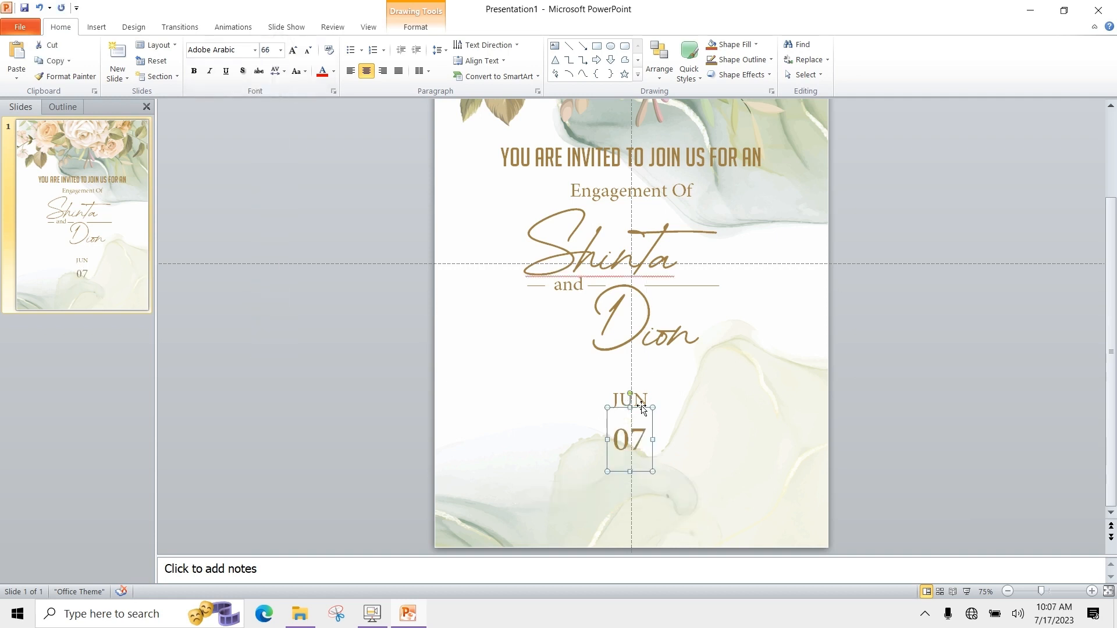
Turn another copy into '2023' at font size 36 and place it below the 07.
double_click(638, 447)
type("2023")
left_click(262, 50)
type("36")
key("Return")
left_click_drag(644, 449, 578, 410)
Retype a duplicate text box as 'MONDAY'.
double_click(629, 504)
type("MOND")
key("BackSpace")
key("BackSpace")
type("NDAY")
Copy 'MONDAY', change it to '08.00 PM', and place it right of the 07.
key("ctrl+c")
key("ctrl+v")
double_click(564, 443)
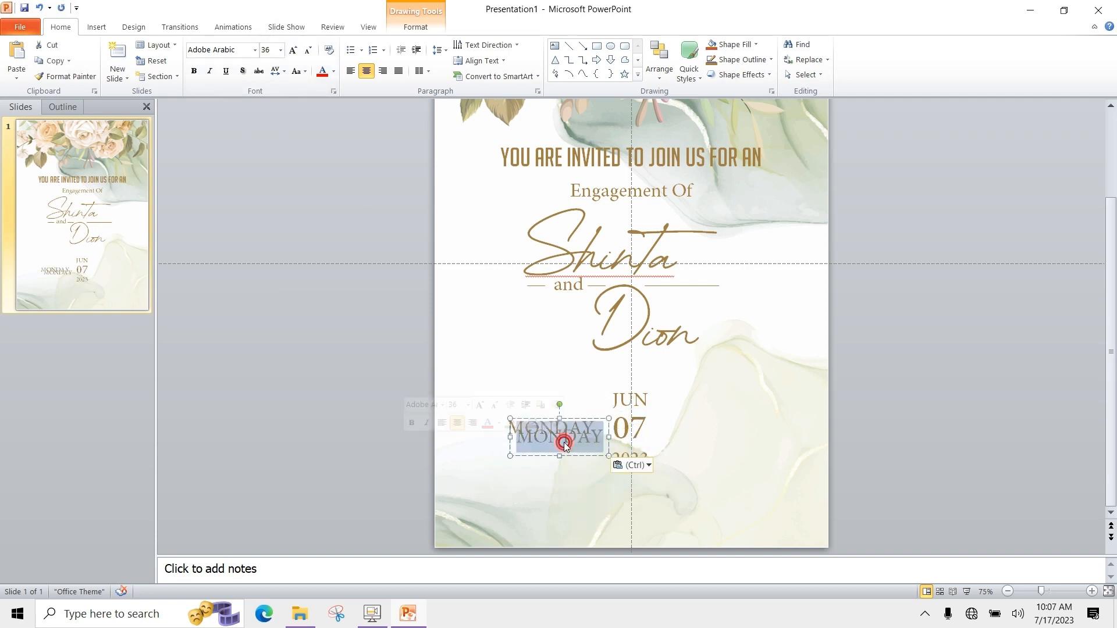
type("08.00 PM")
left_click_drag(567, 456, 720, 448)
left_click(729, 473)
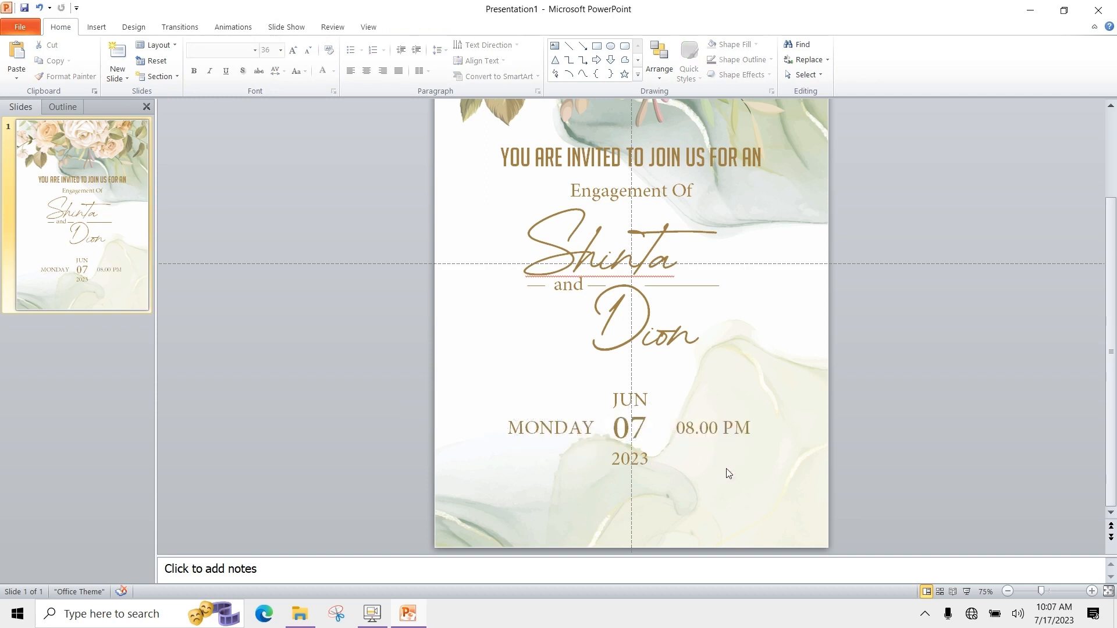
Nudge 'JUN' up, 'MONDAY' left and '08.00 PM' right to space out the date block.
left_click(637, 409)
left_click(644, 382)
key("Up")
left_click(555, 427)
left_click(564, 409)
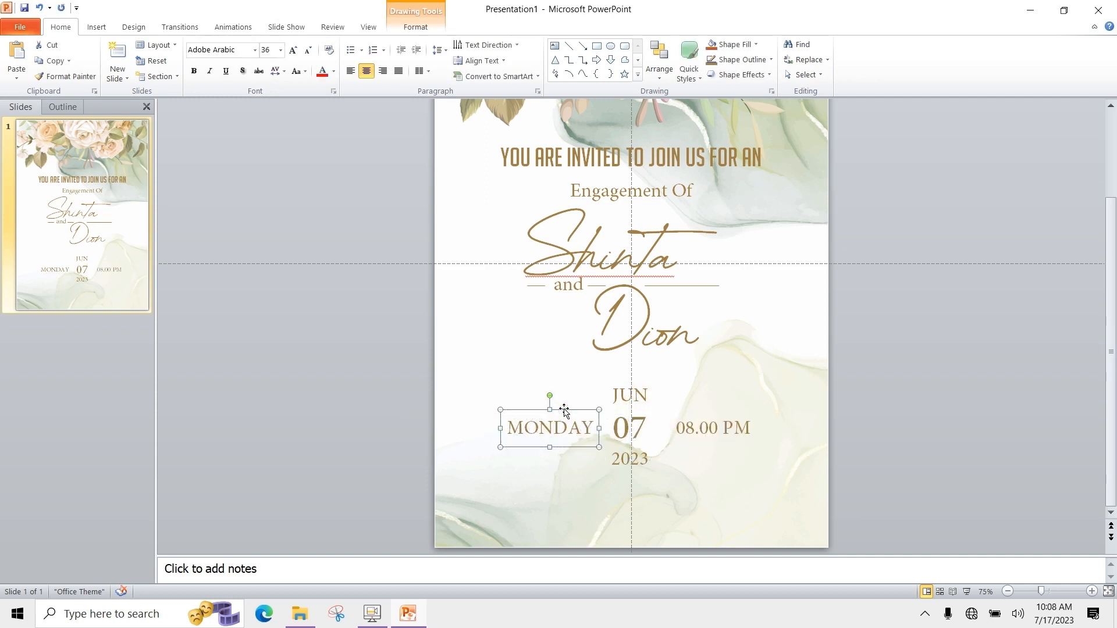
key("Left")
left_click(708, 427)
left_click(703, 411)
key("Right")
Frame 'MONDAY' and '08.00 PM' with thin lines above and below, copied from a decorative line.
left_click(686, 287)
key("ctrl+d")
left_click_drag(683, 295, 530, 414)
left_click_drag(575, 414, 551, 416)
key("ctrl+d")
key("Down")
key("Down")
key("Down")
key("Down")
key("Down")
key("Down")
key("Down")
left_click(550, 414, "shift")
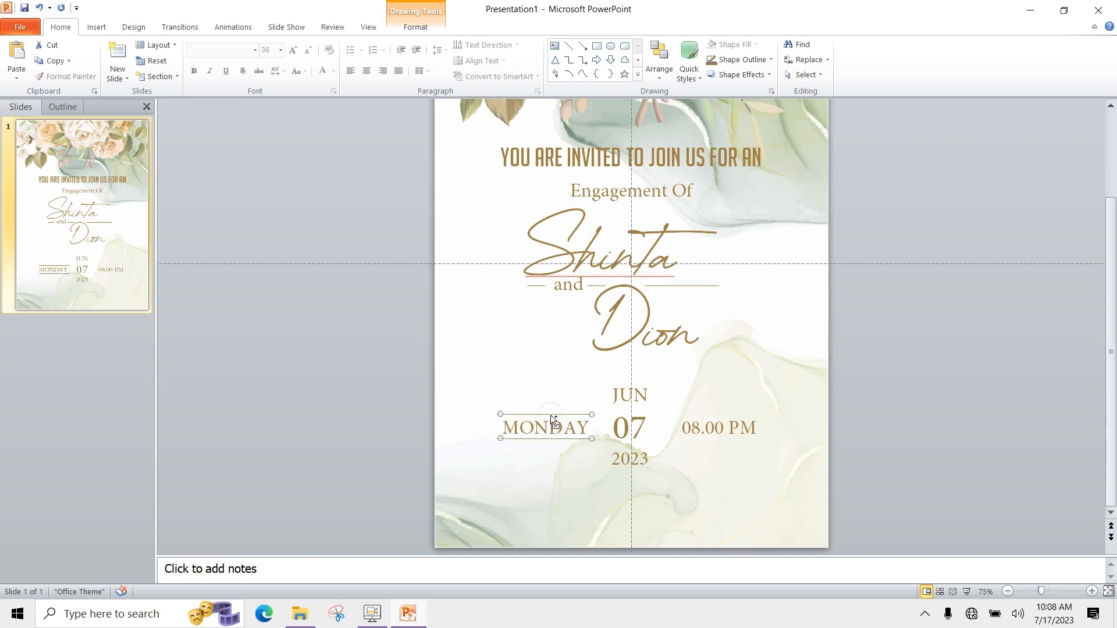
key("ctrl+d")
key("Up")
key("Up")
key("Up")
key("Right")
key("Right")
key("Right")
key("Right")
key("Right")
key("Right")
key("Right")
key("Right")
key("Right")
key("Right")
key("Right")
key("Right")
key("Right")
key("Right")
key("Right")
key("Right")
key("Right")
key("Right")
key("Right")
key("Right")
left_click(709, 367)
Duplicate the 2023 box and replace it with the first venue address line, starting a second line.
left_click(643, 438)
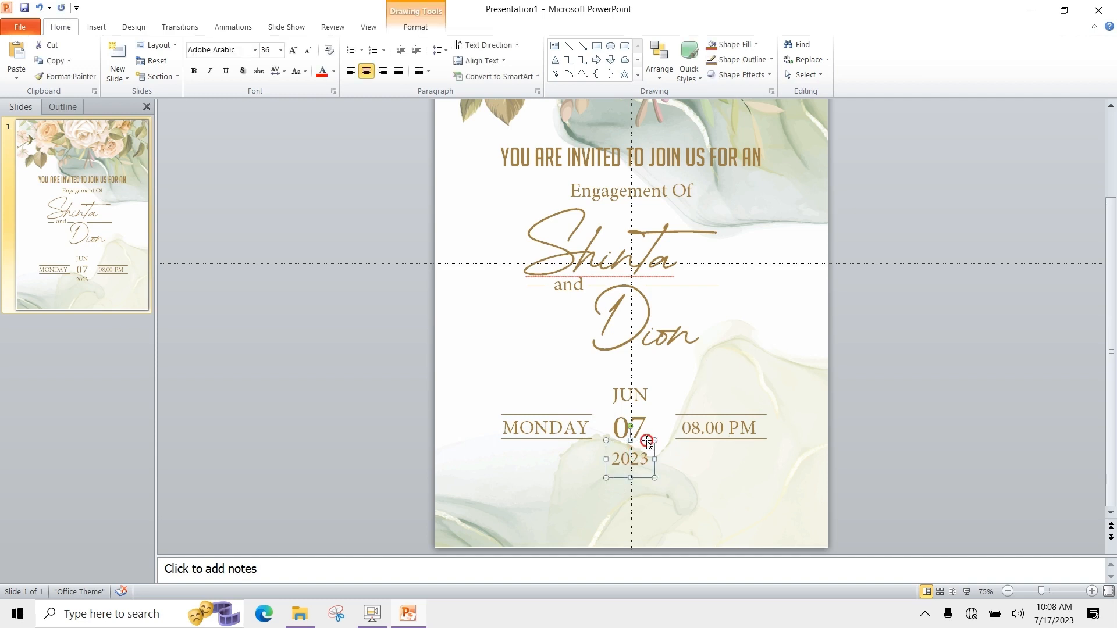
key("ctrl+d")
double_click(644, 469)
type("Perum. Ga Su")
key("BackSpace")
key("BackSpace")
key("BackSpace")
type("k Suka Damai H7/17")
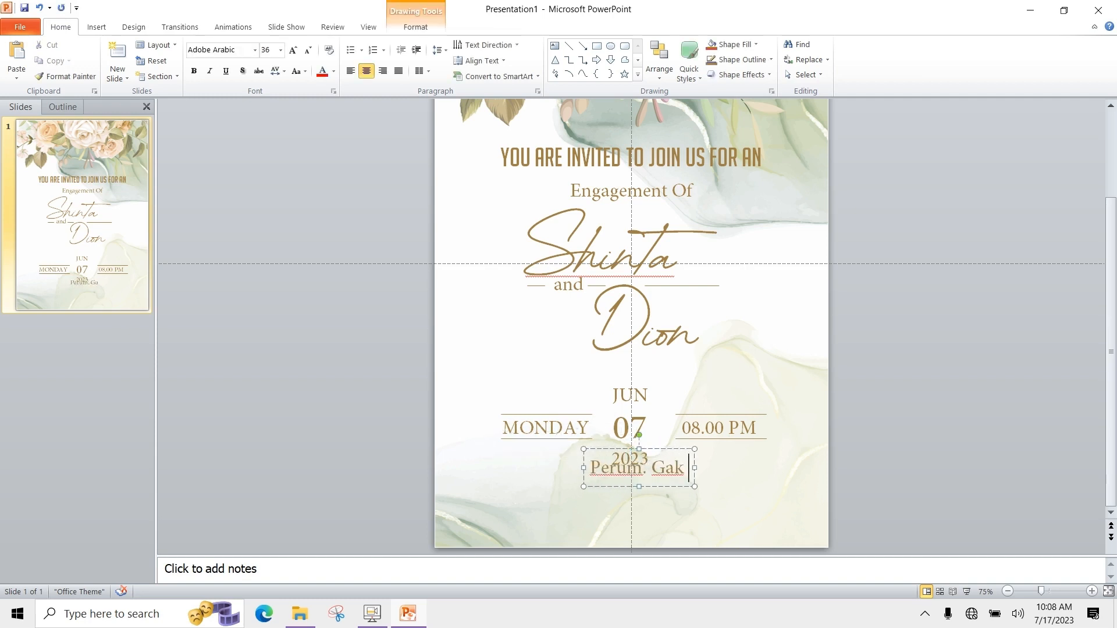
key("Return")
type("Kemacetan - Kebupetan")
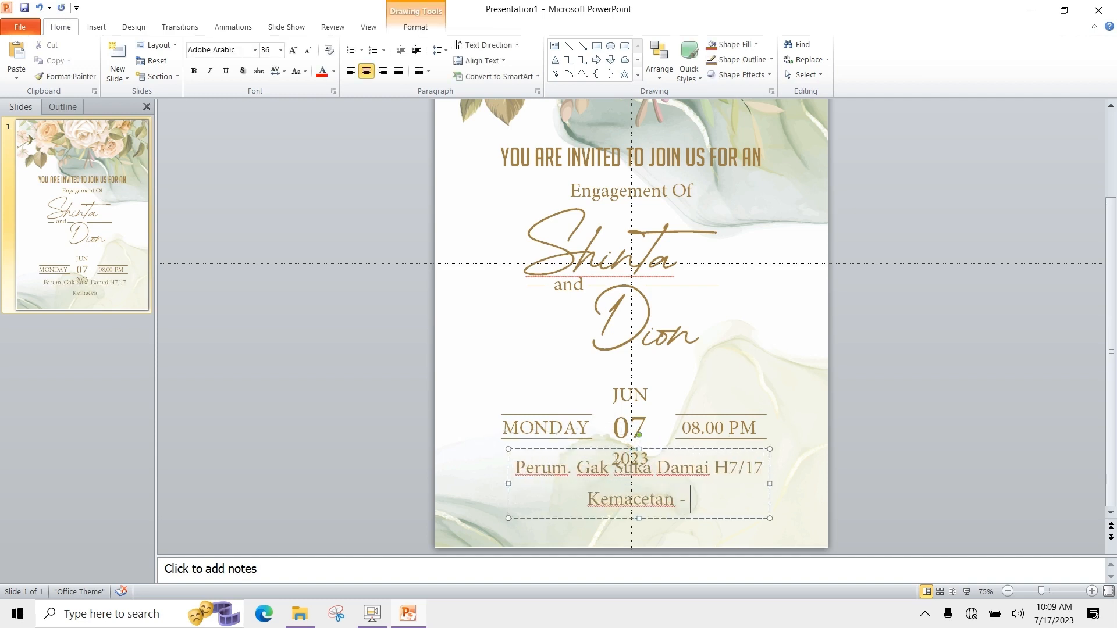
Finish the second address line and set its line spacing to Multiple 0.8.
left_click(536, 92)
left_click(613, 336)
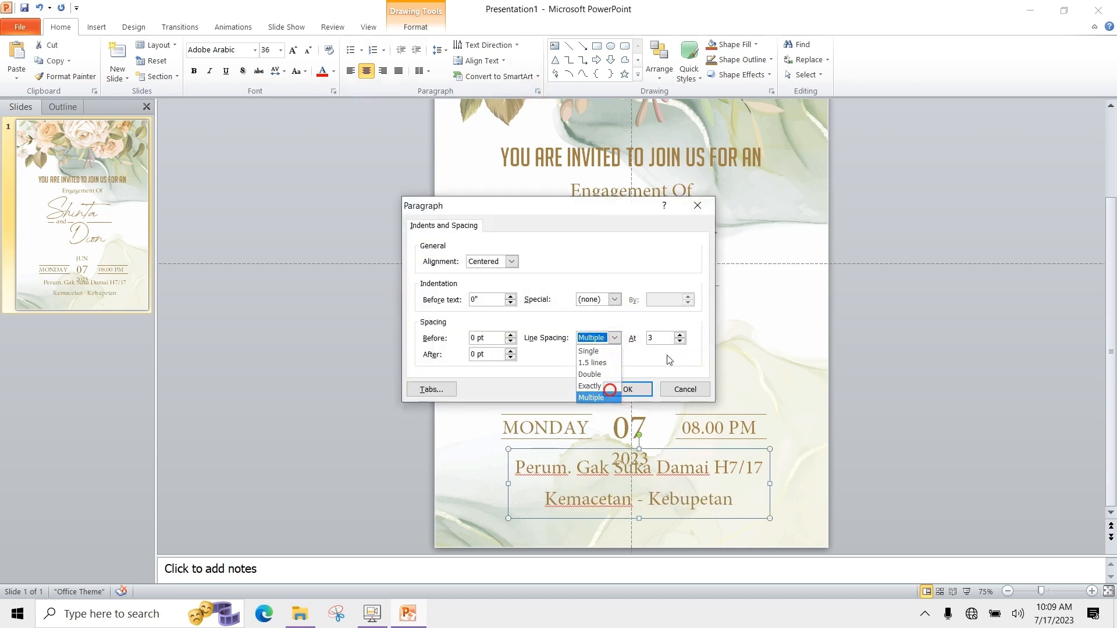
left_click(591, 389)
type("0.8")
left_click(626, 386)
Nudge the address box down and left to centre it on the guide.
key("Down")
key("Left")
key("Left")
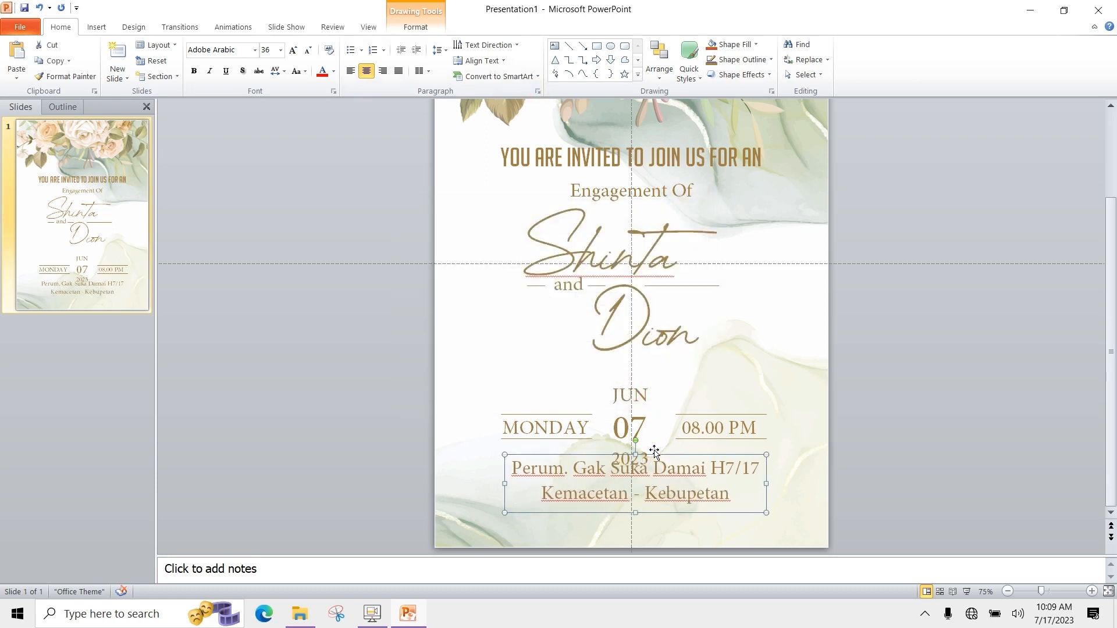
key("Down")
key("Down")
key("Down")
key("Down")
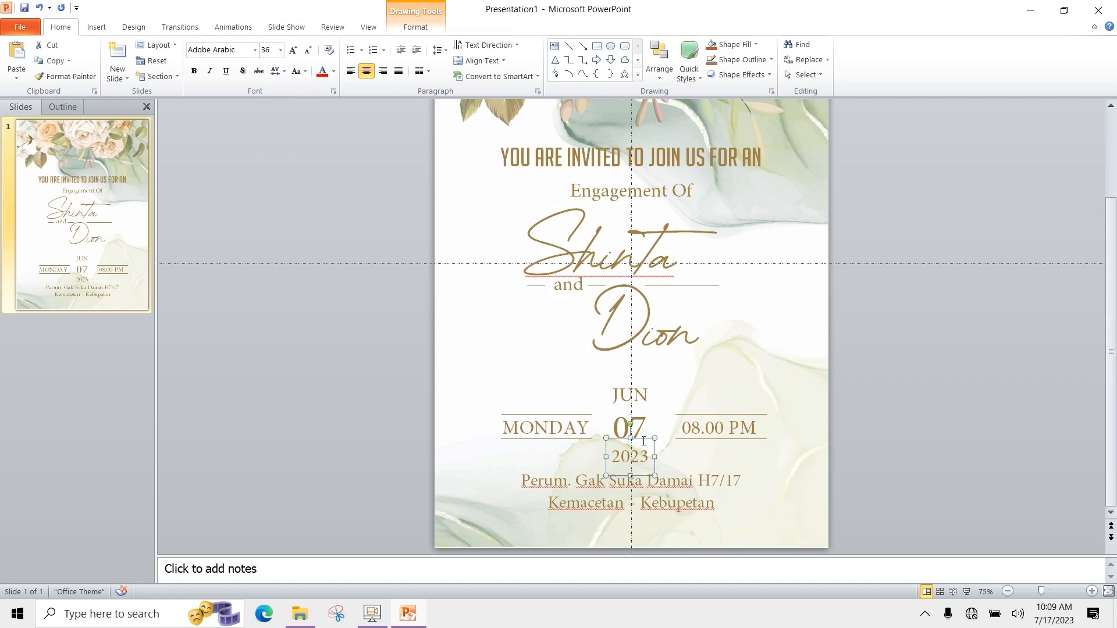
left_click(888, 433)
Move the JUN, MONDAY, 07, 2023, 08.00 PM and address boxes up together under the names.
scroll(624, 442, "down", 1)
left_click(625, 443)
left_click(556, 469, "shift")
left_click(708, 469, "shift")
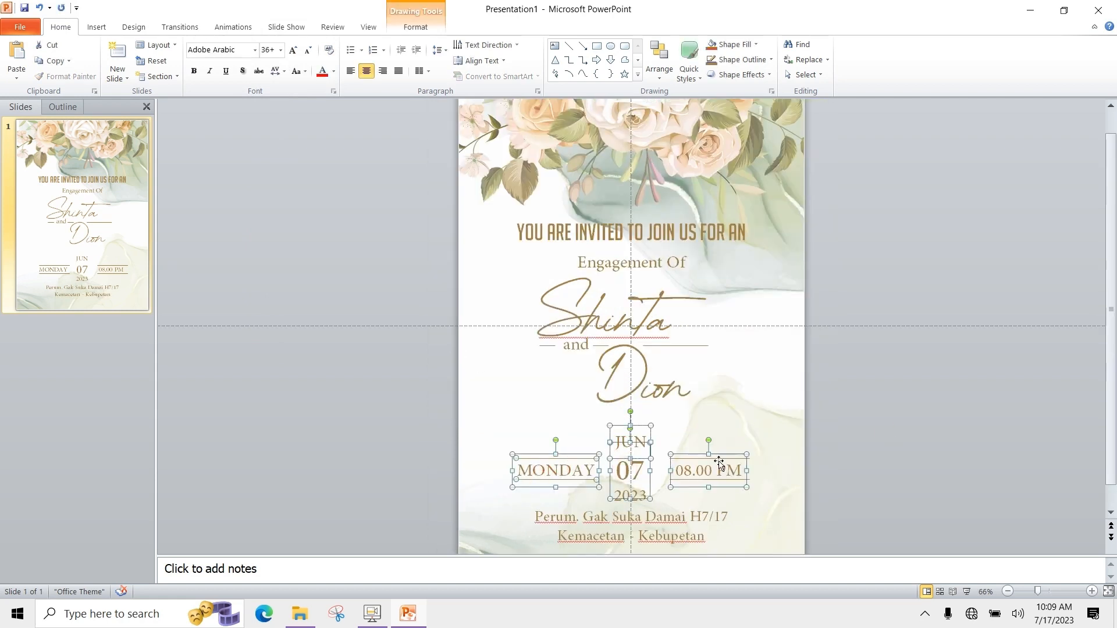
left_click(631, 493, "shift")
left_click(669, 527, "shift")
key("Up")
left_click(960, 481)
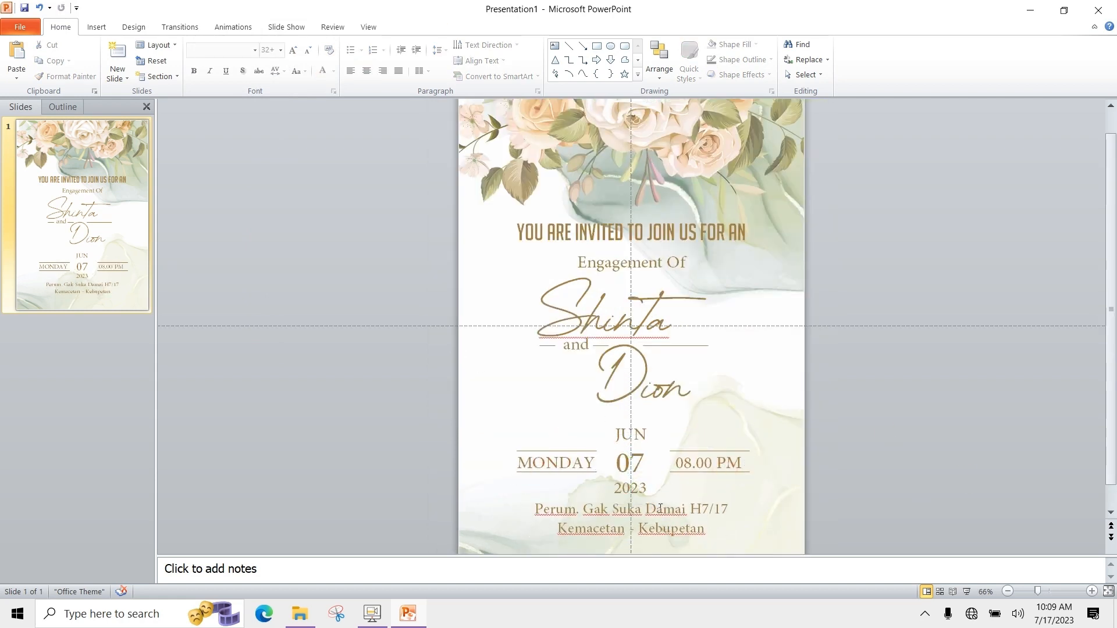
left_click(630, 434)
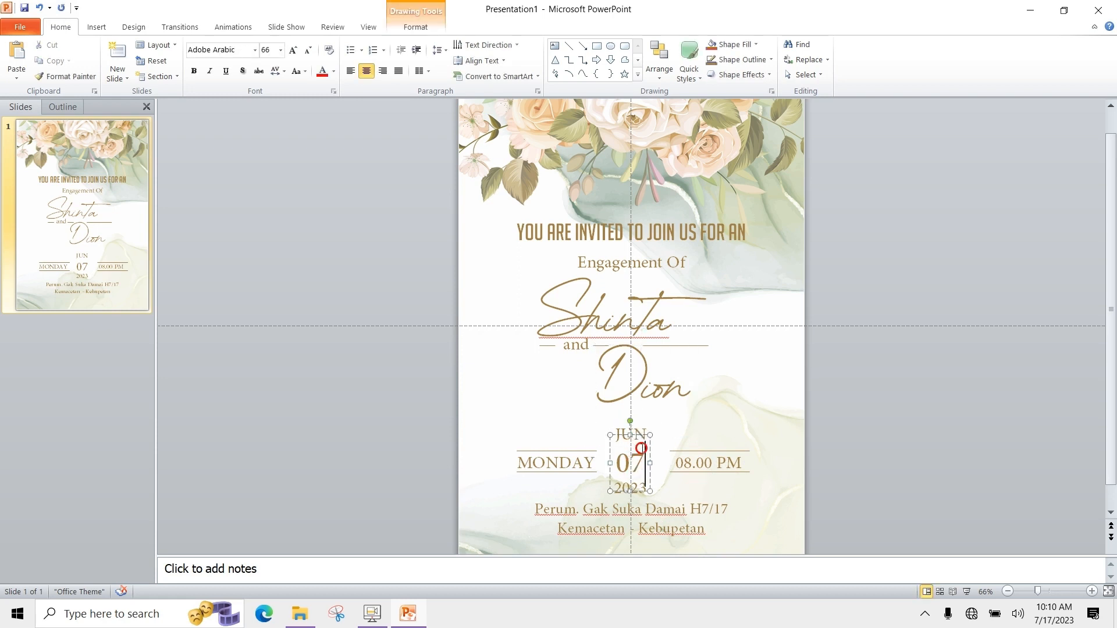
Set the MONDAY, 08.00 PM, address and 2023 text boxes to font size 28.
left_click(576, 464, "shift")
left_click(667, 466, "shift")
left_click(281, 50)
left_click(259, 200)
left_click(648, 508)
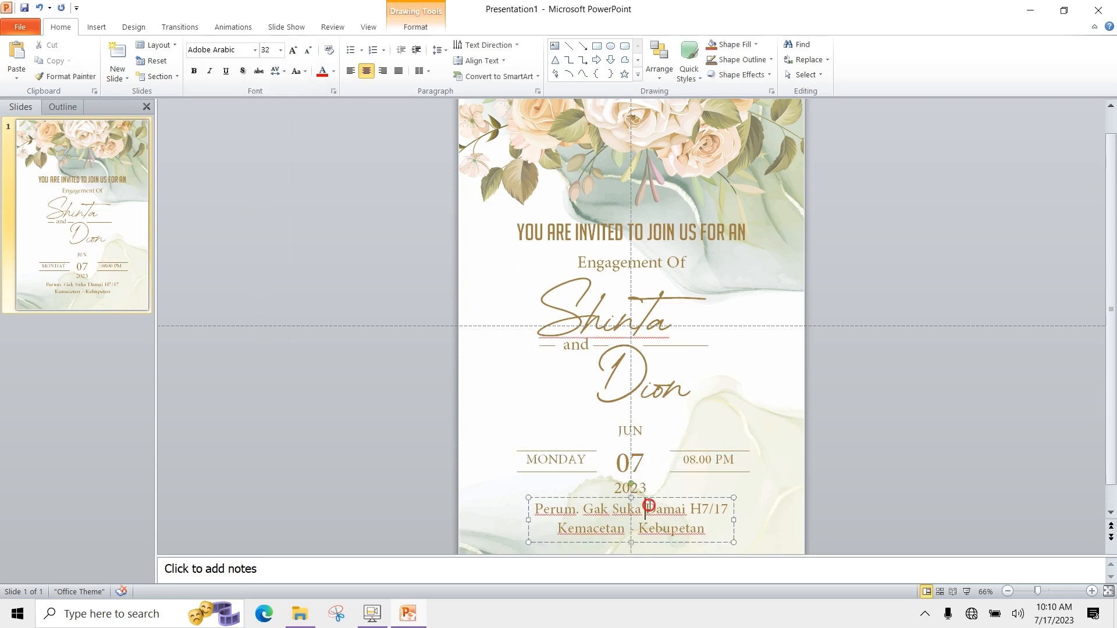
left_click(280, 50)
left_click(259, 200)
left_click(636, 493)
left_click(281, 50)
left_click(260, 200)
Nudge the JUN box just above 07 and move the address box up toward 2023.
left_click(633, 433)
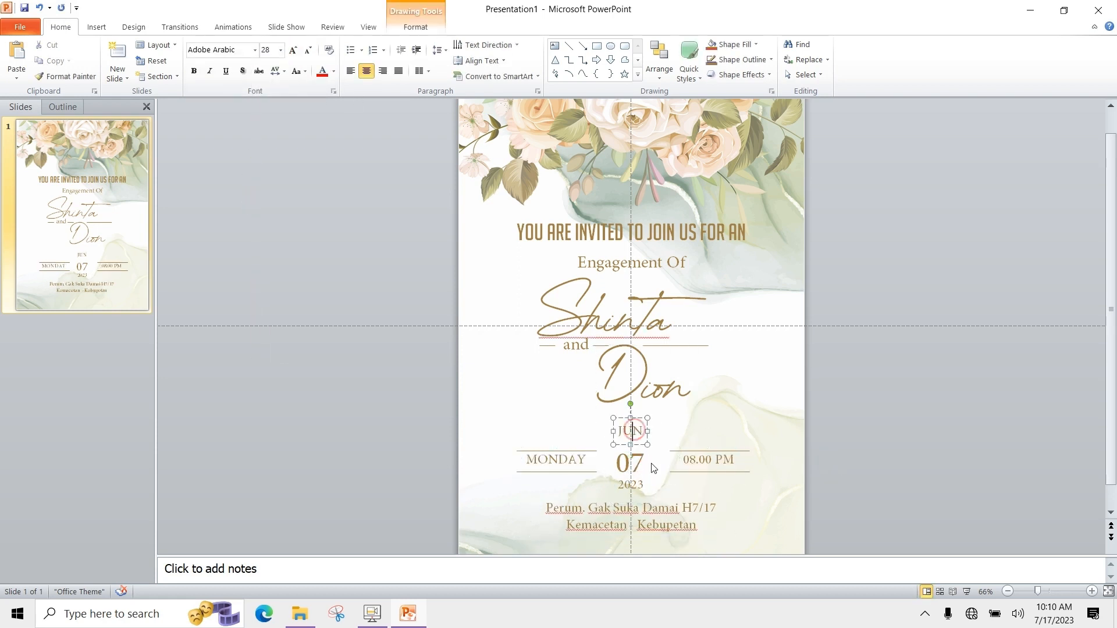
scroll(651, 464, "up", 4)
left_click(645, 302)
key("Down")
key("Down")
key("Down")
key("Right")
key("Up")
key("Up")
key("Left")
left_click(637, 452)
key("Up")
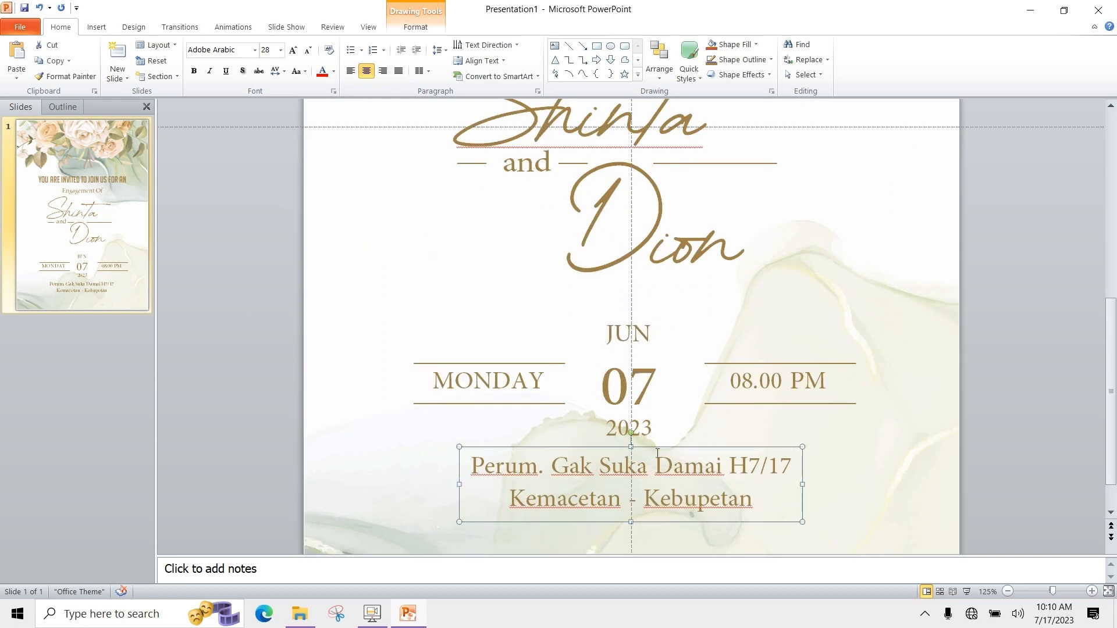
Shift MONDAY right and 08.00 PM left toward 07, then lower JUN slightly.
left_click(538, 355)
key("Right")
key("Right")
key("Right")
key("Right")
left_click(706, 402)
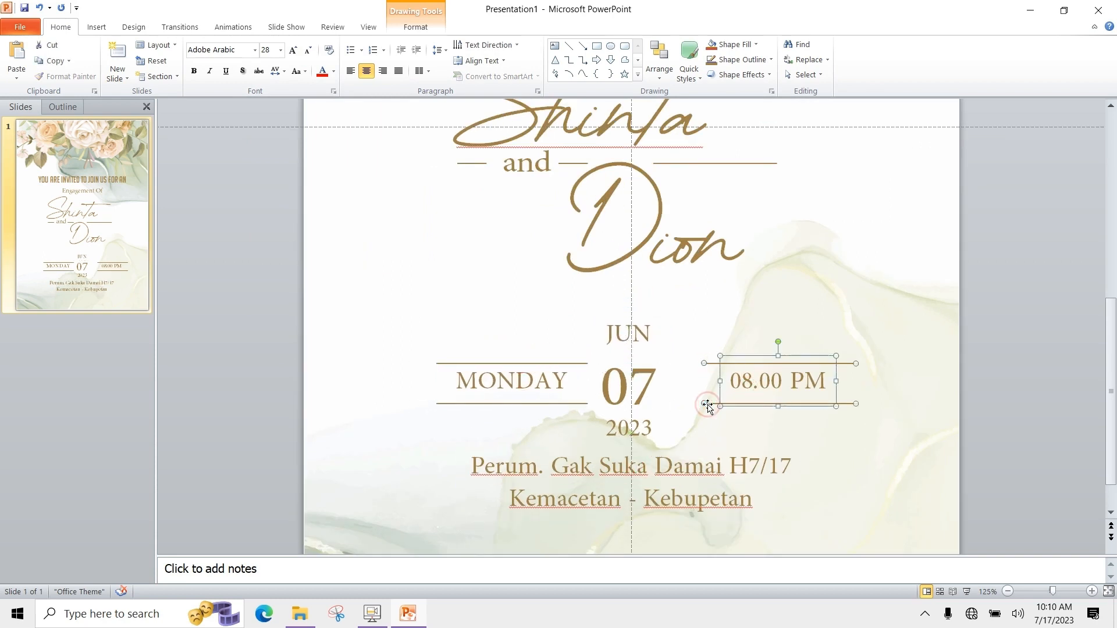
key("Left")
key("Left")
key("Left")
key("Left")
key("Left")
left_click(814, 412)
scroll(487, 424, "down", 4)
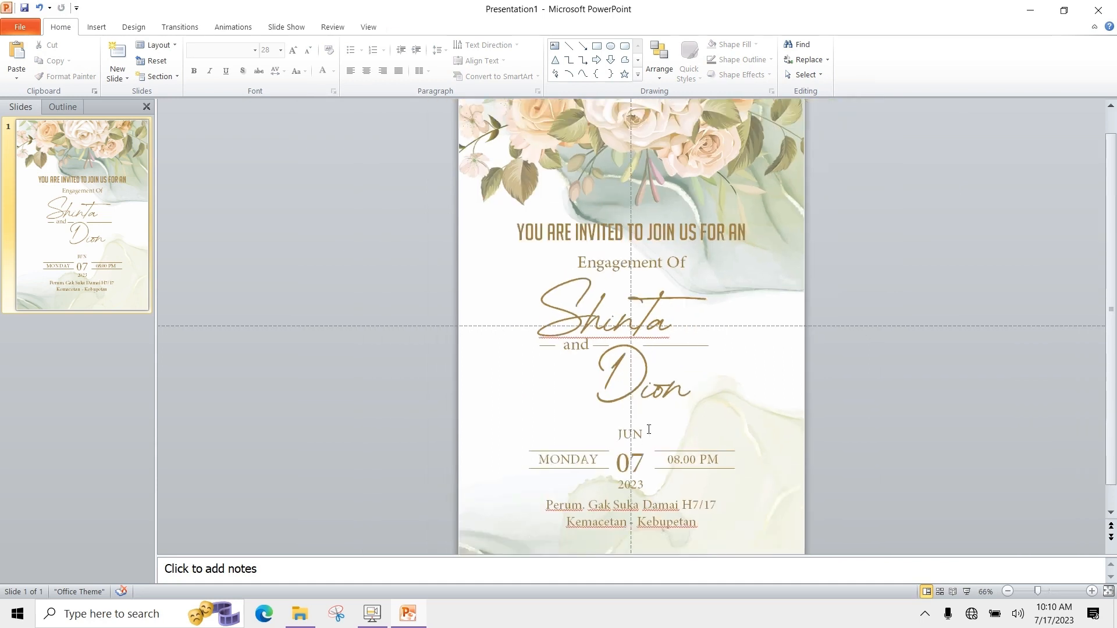
left_click(634, 434)
left_click(624, 433)
left_click(623, 425)
key("Down")
left_click(820, 454)
Nudge YOU ARE INVITED, Engagement Of, the Shinta group and Dion upward to tighten spacing.
left_click(663, 234)
left_click(661, 266, "shift")
key("Up")
key("Up")
left_click(693, 323)
left_click(628, 260)
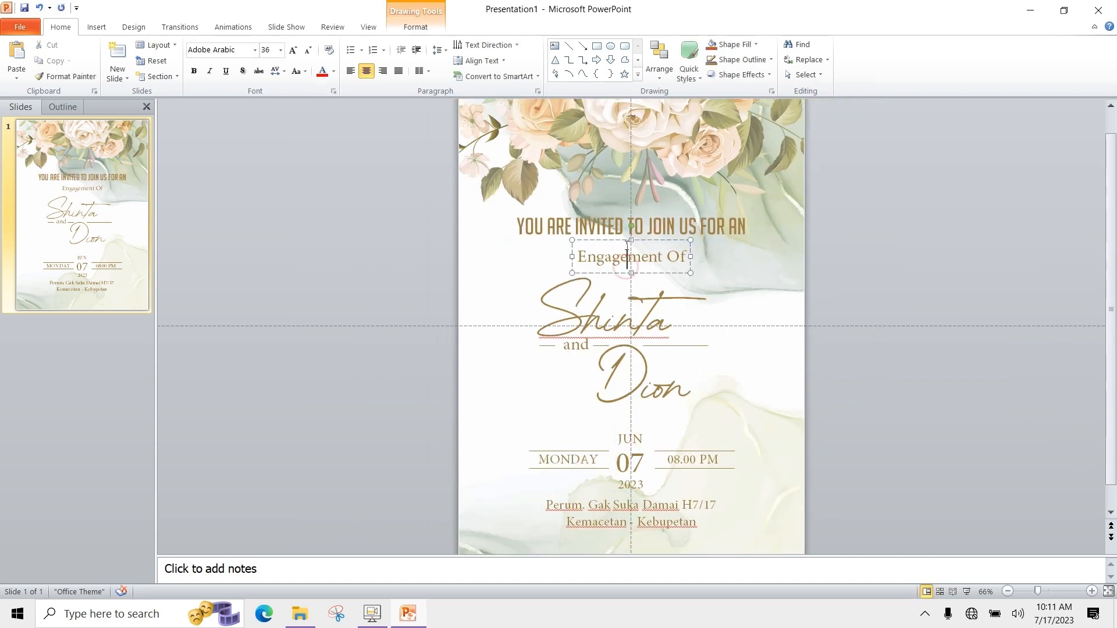
key("Up")
key("Up")
left_click_drag(419, 262, 778, 384)
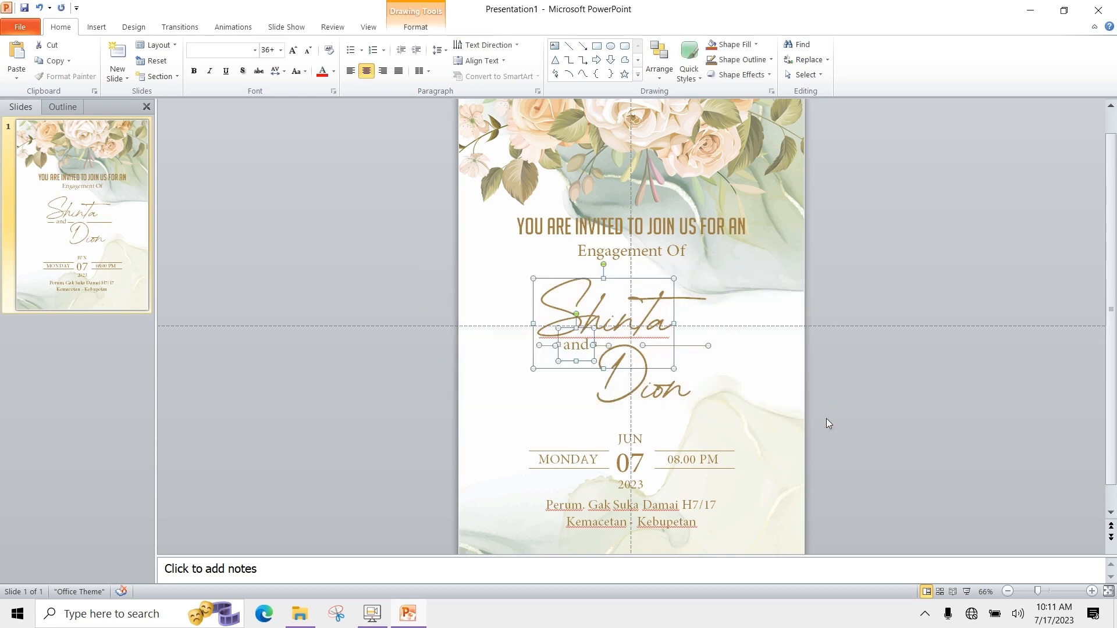
key("Up")
key("Up")
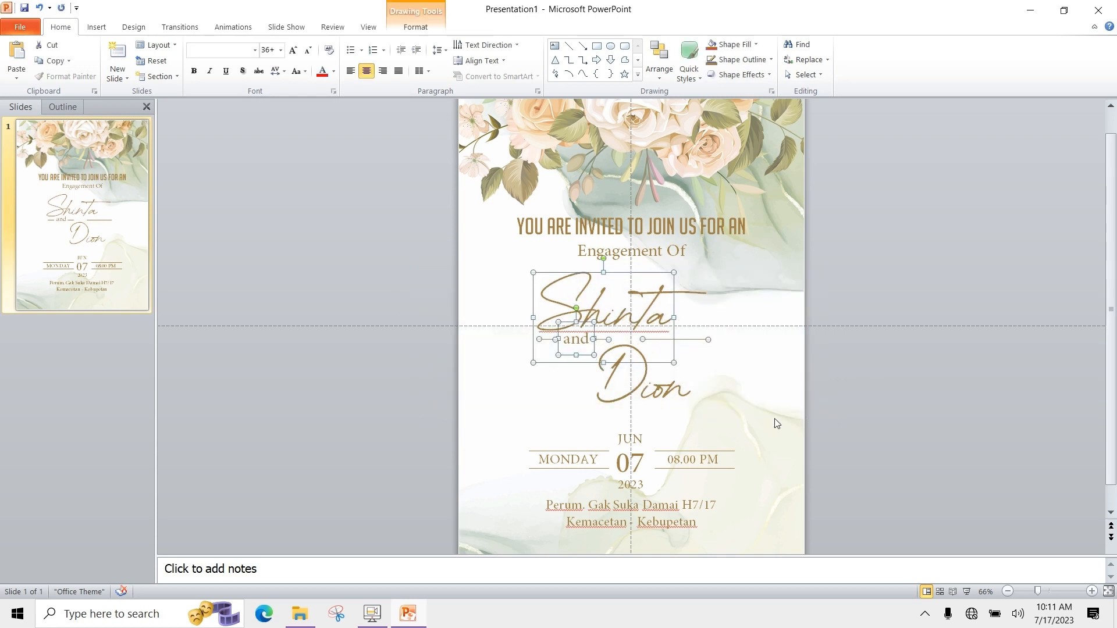
left_click(674, 349)
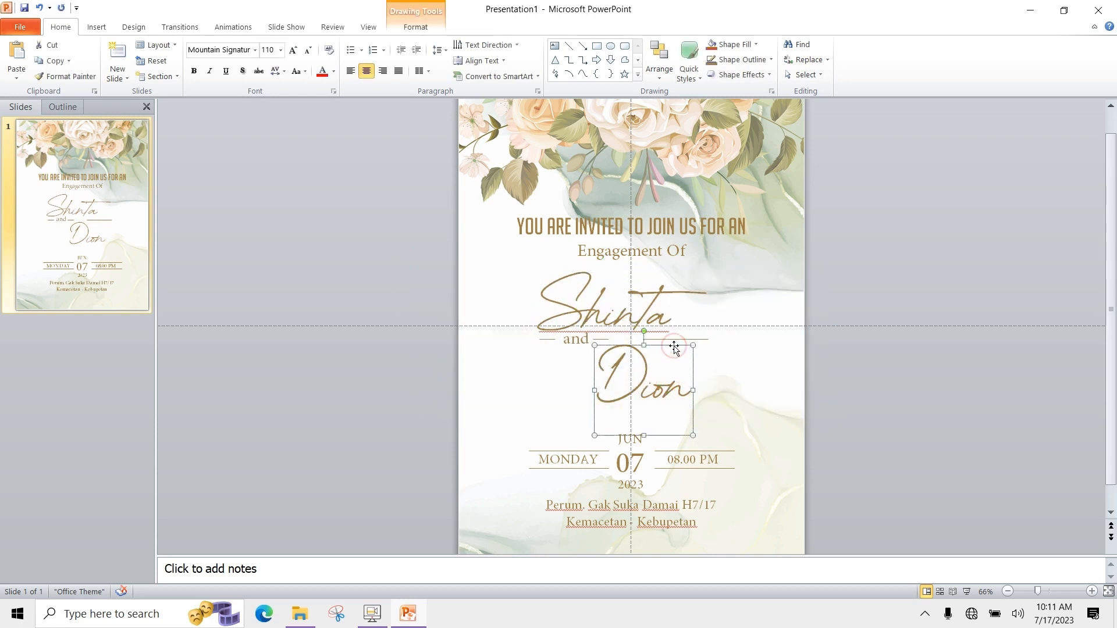
key("Up")
key("Up")
left_click(854, 384)
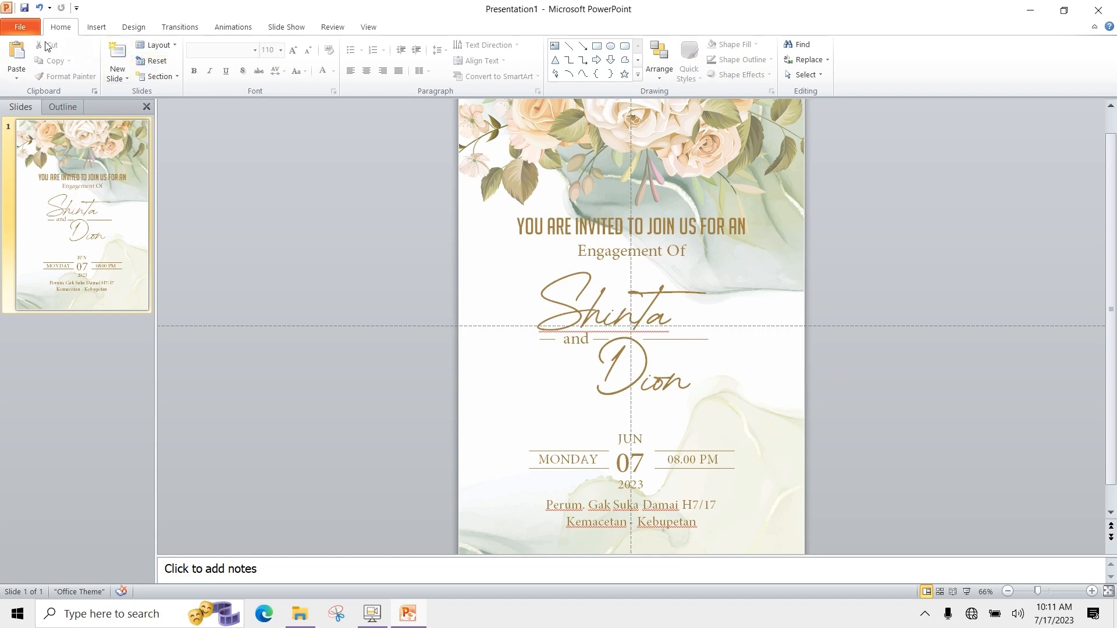
Save only the current slide as a PNG named 'ini hasil v1' on the Desktop.
left_click(21, 27)
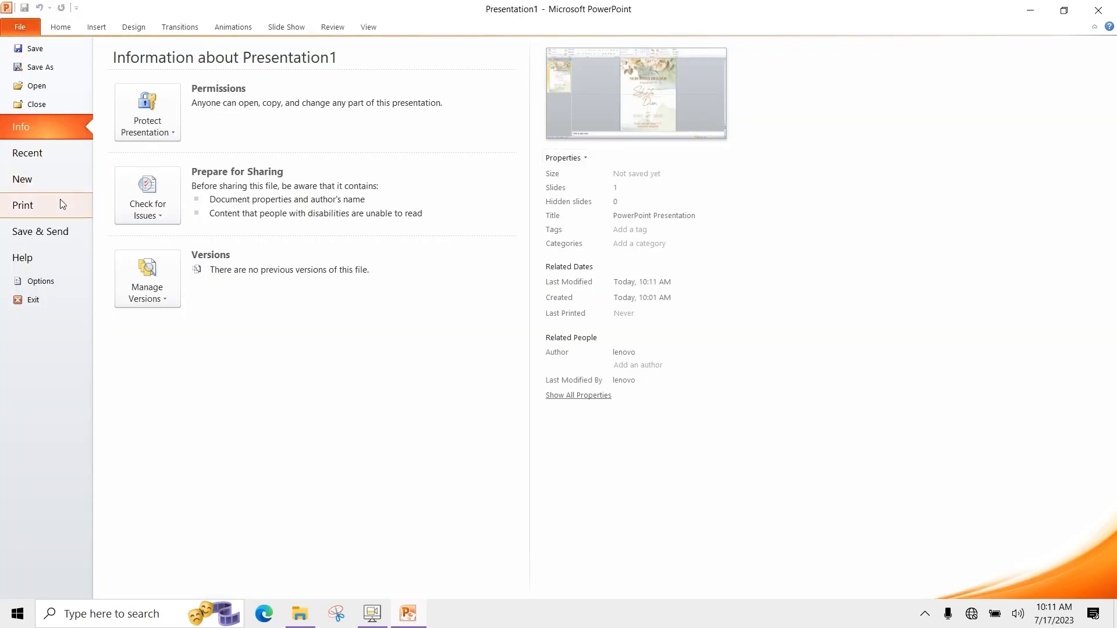
left_click(55, 229)
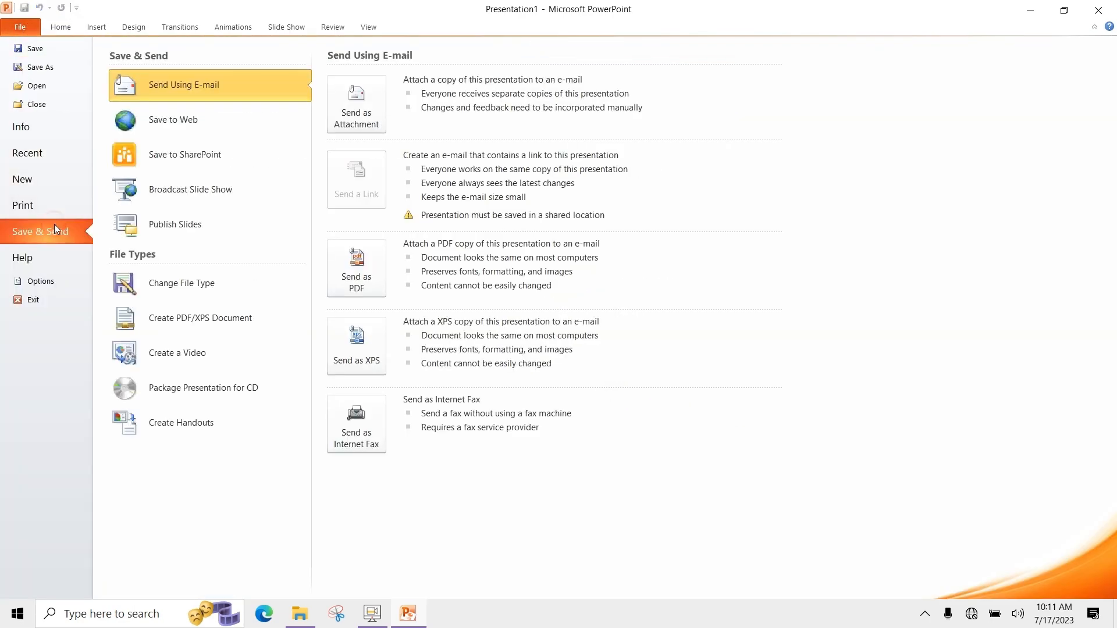
left_click(213, 291)
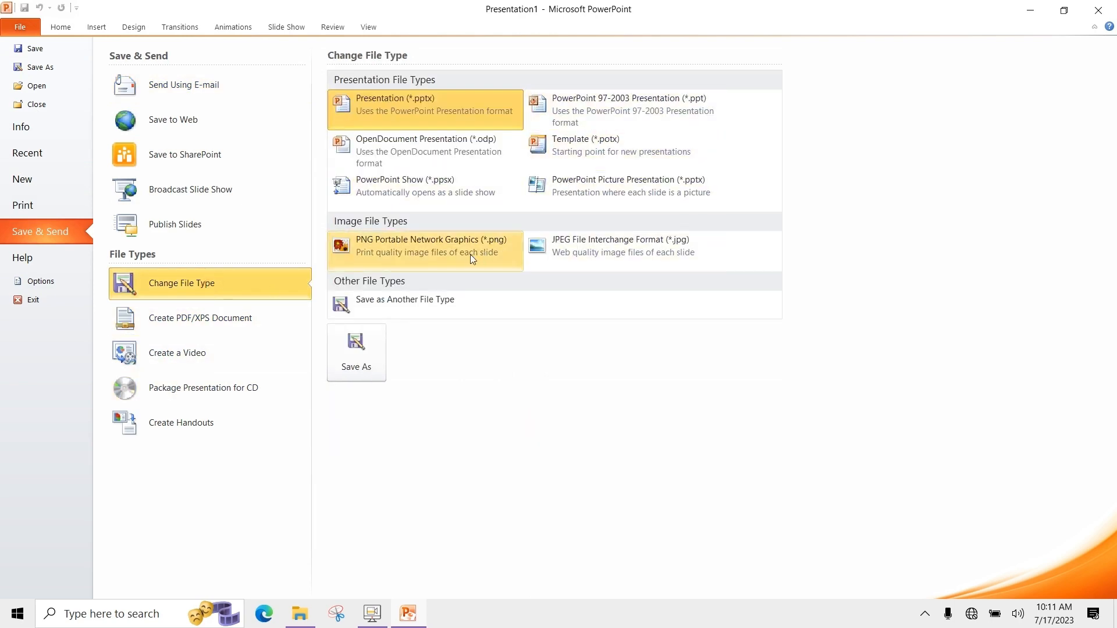
left_click(356, 361)
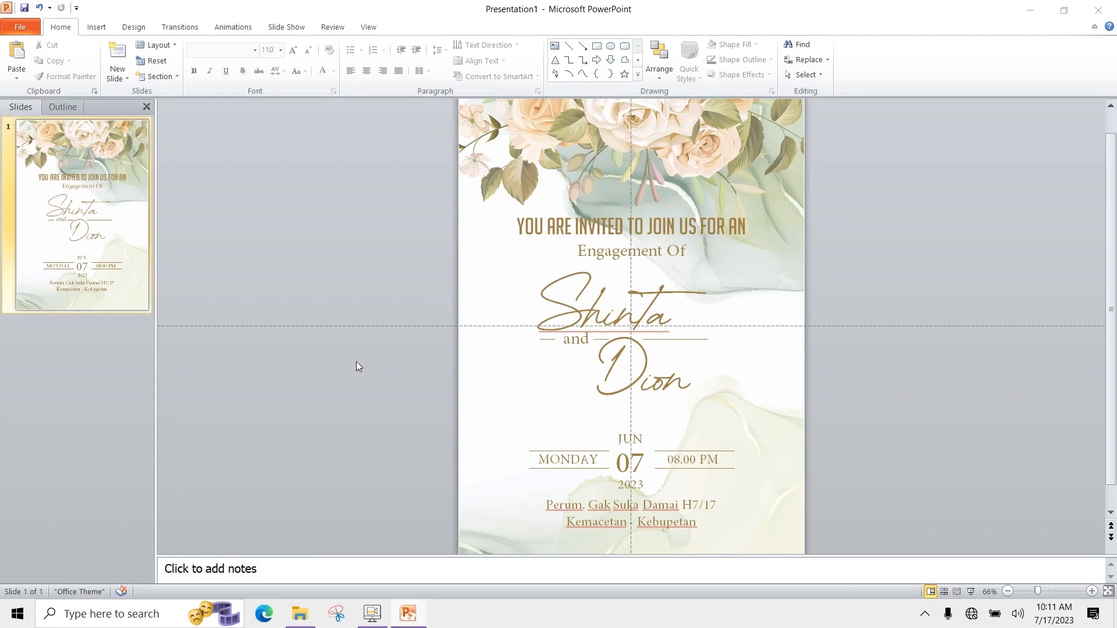
type("ini hasil v1")
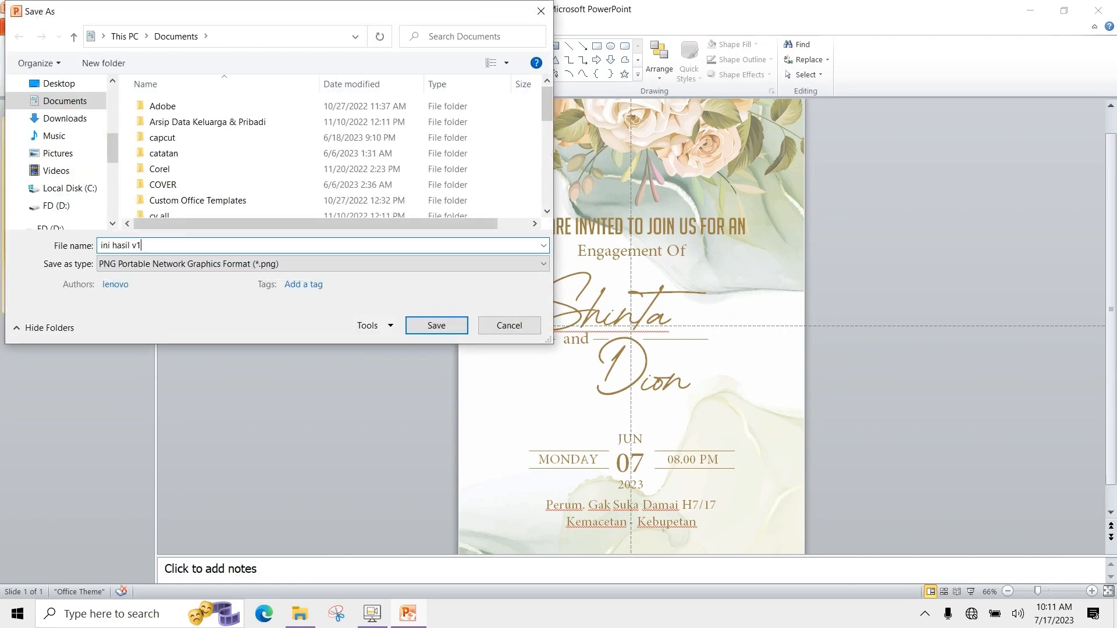
left_click(47, 84)
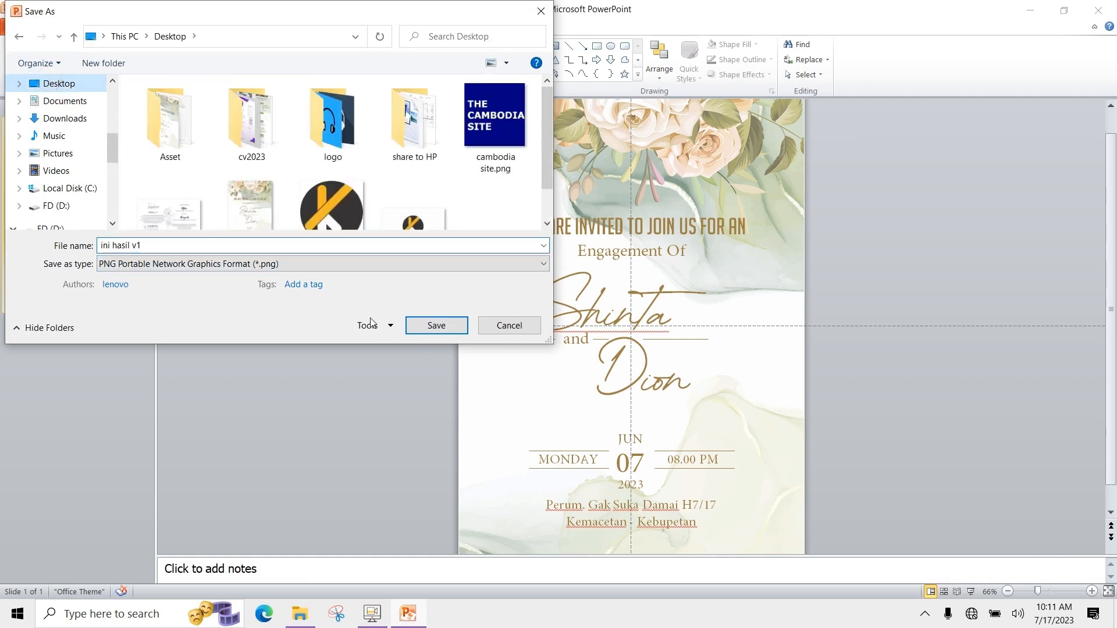
left_click(437, 324)
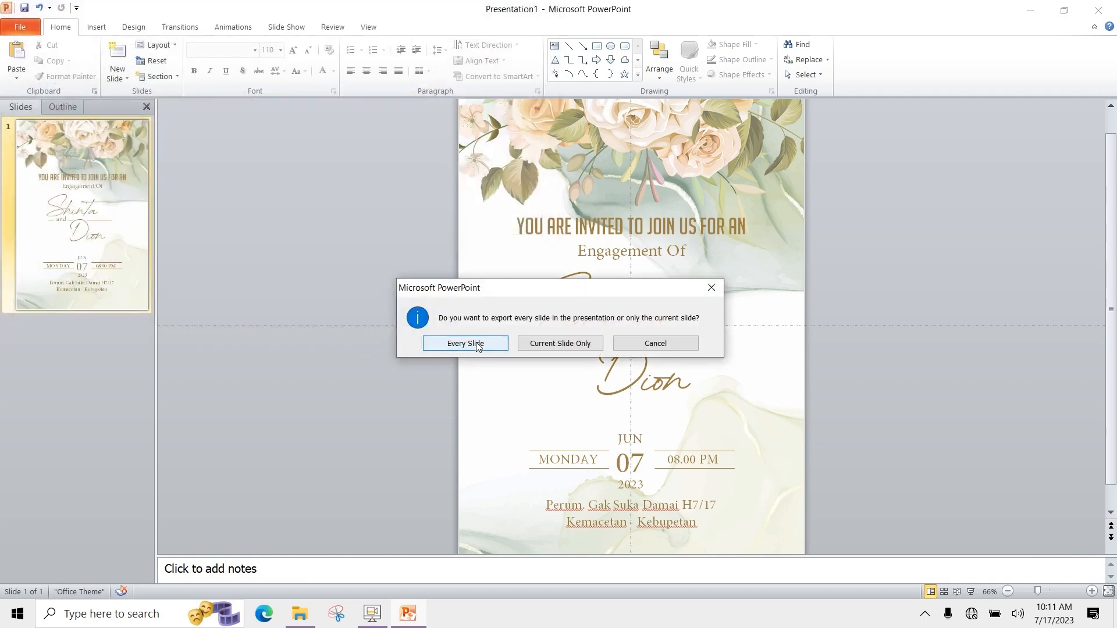
left_click(548, 345)
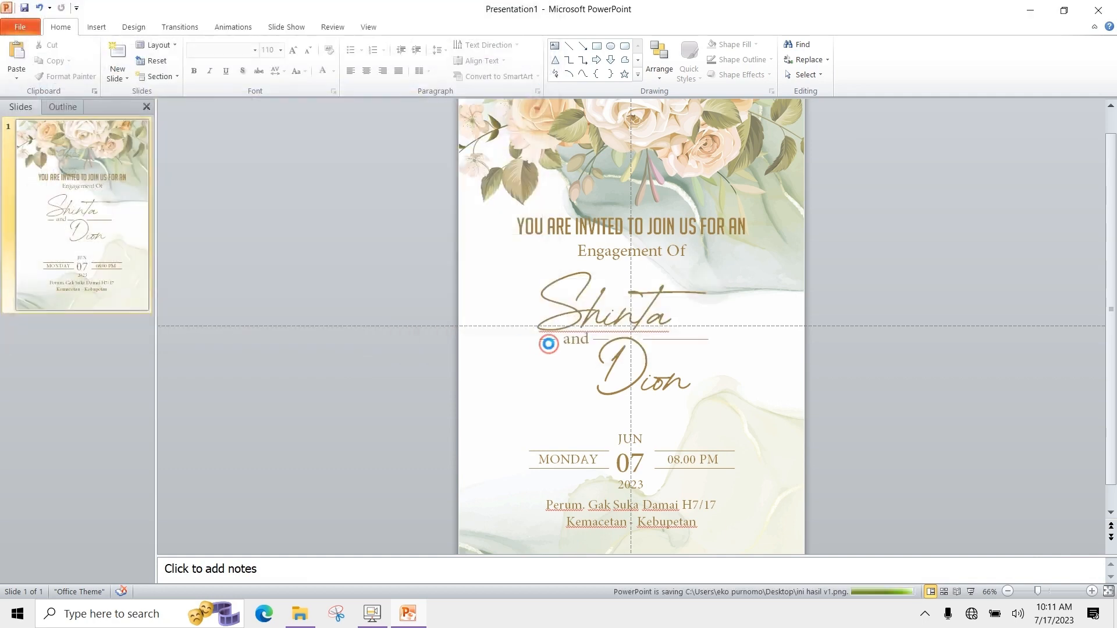
Open ini hasil v1.png from the desktop in Photos to check it, then close it.
left_click(300, 615)
key("super+d")
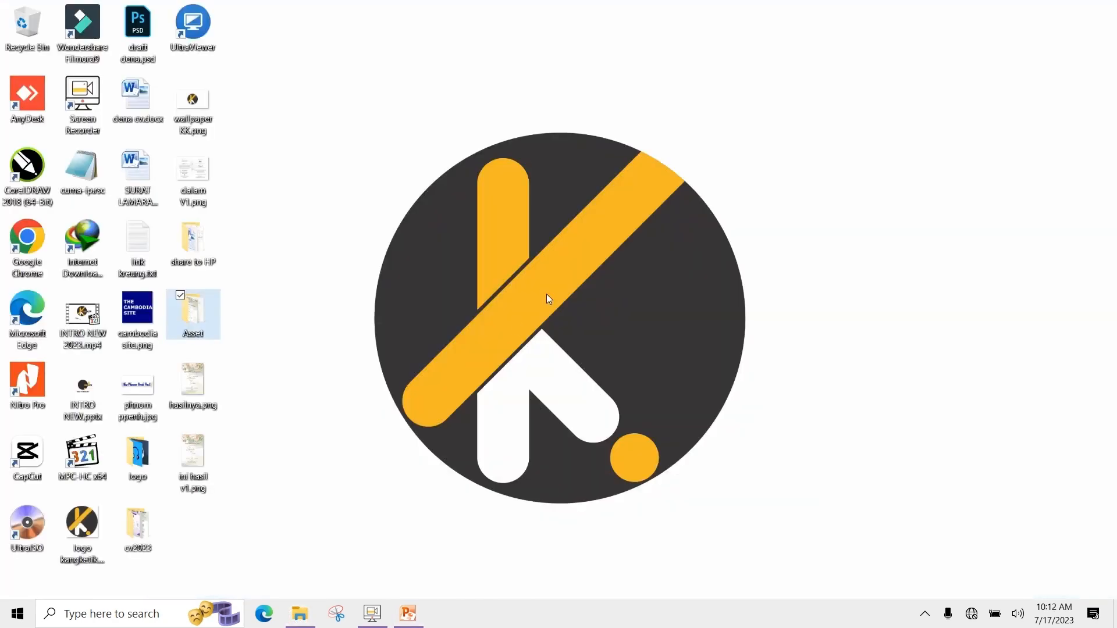
left_click(201, 457)
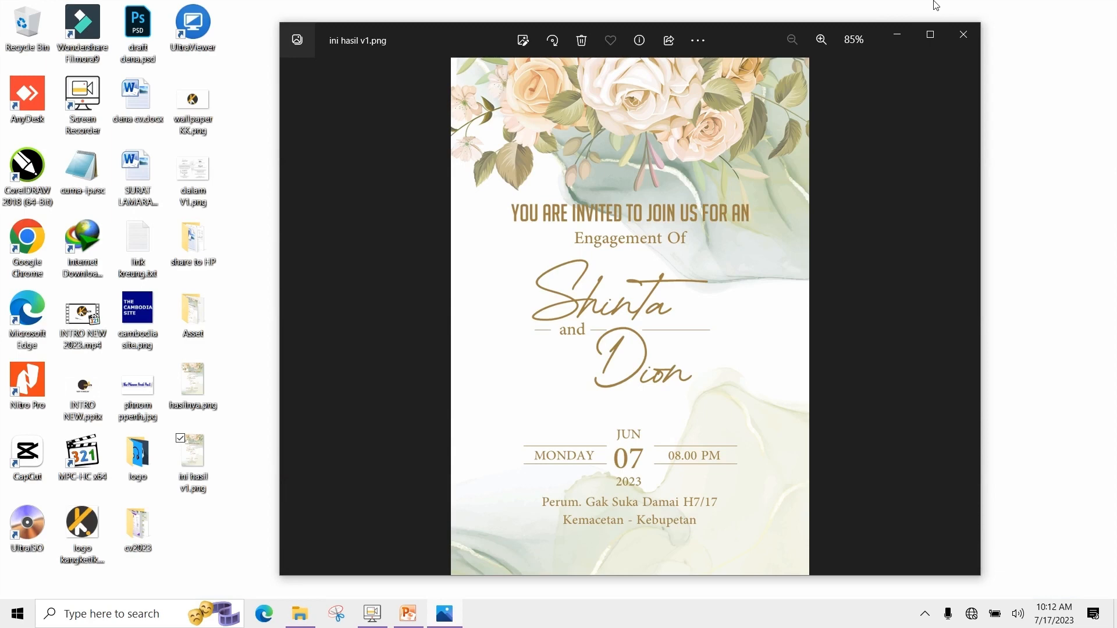
left_click(949, 38)
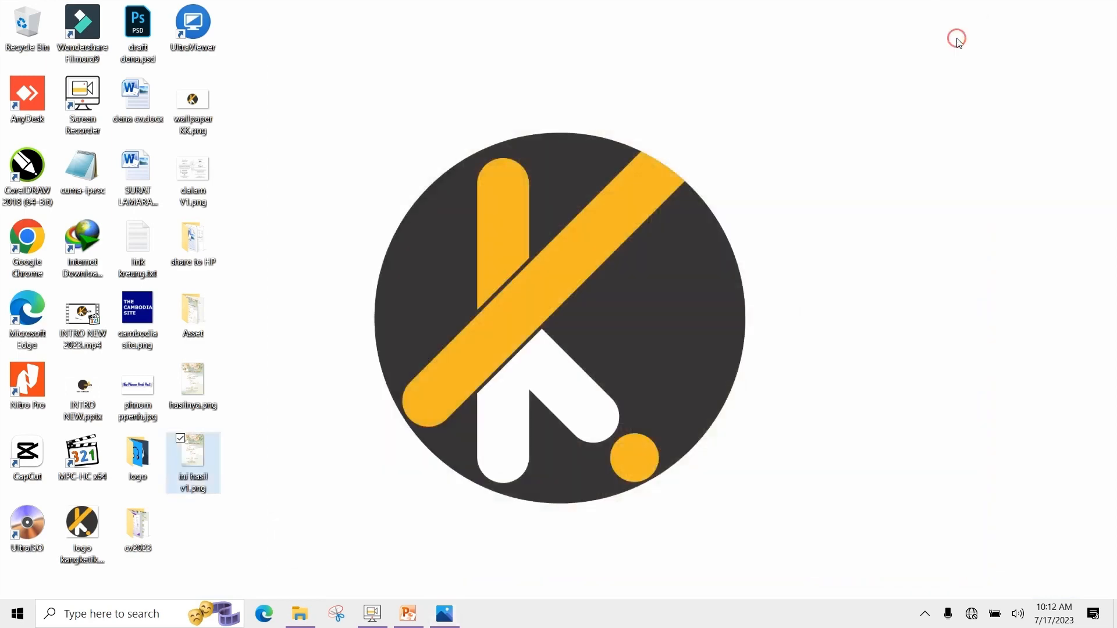
left_click(1015, 75)
Launch Filmora 9, then save the invitation as Presentation1.pptx on the Desktop.
left_click(99, 34)
double_click(99, 34)
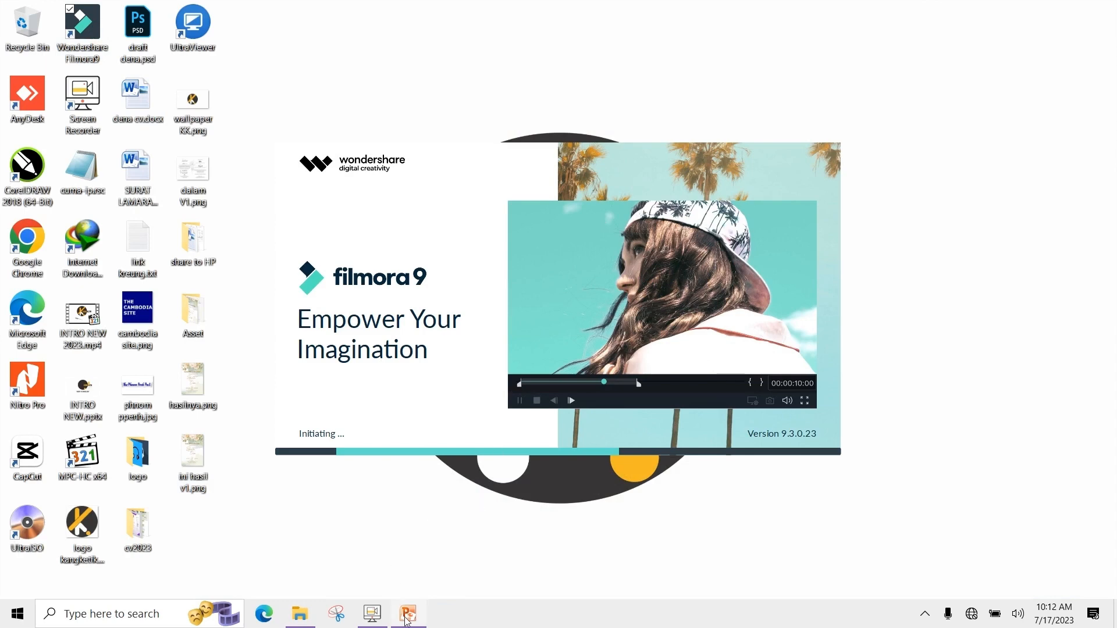
left_click(407, 616)
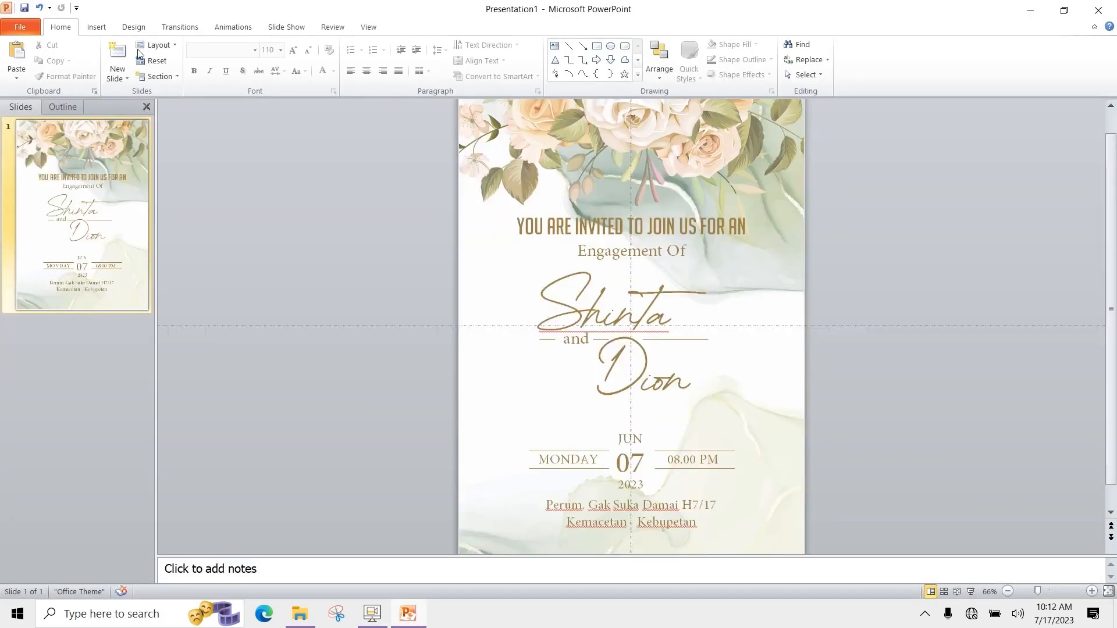
left_click(24, 8)
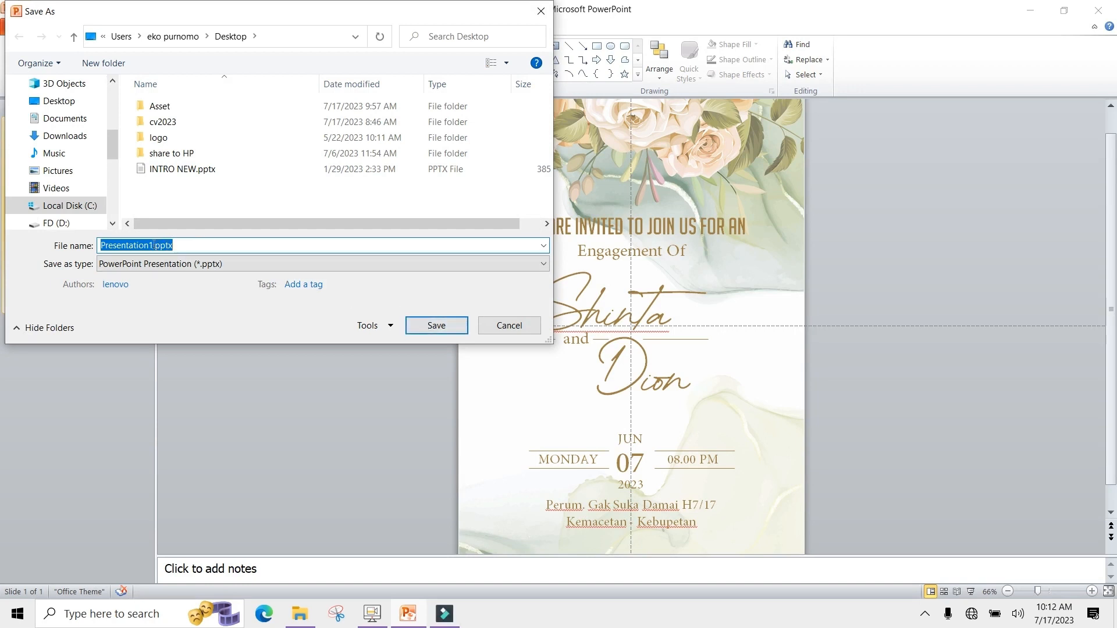
left_click(152, 245)
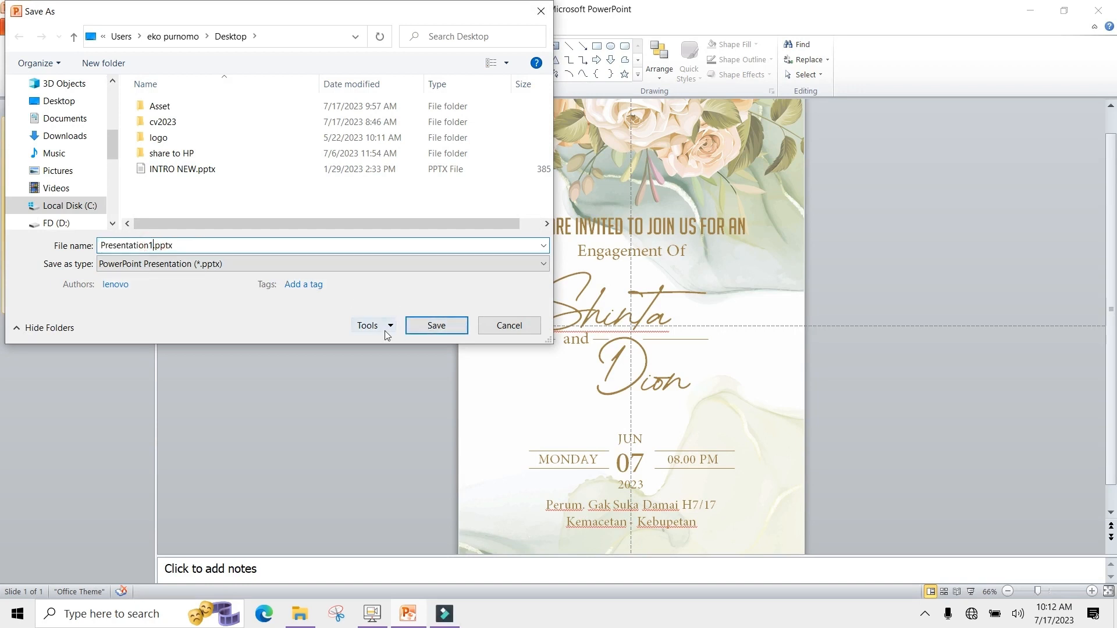
left_click(409, 329)
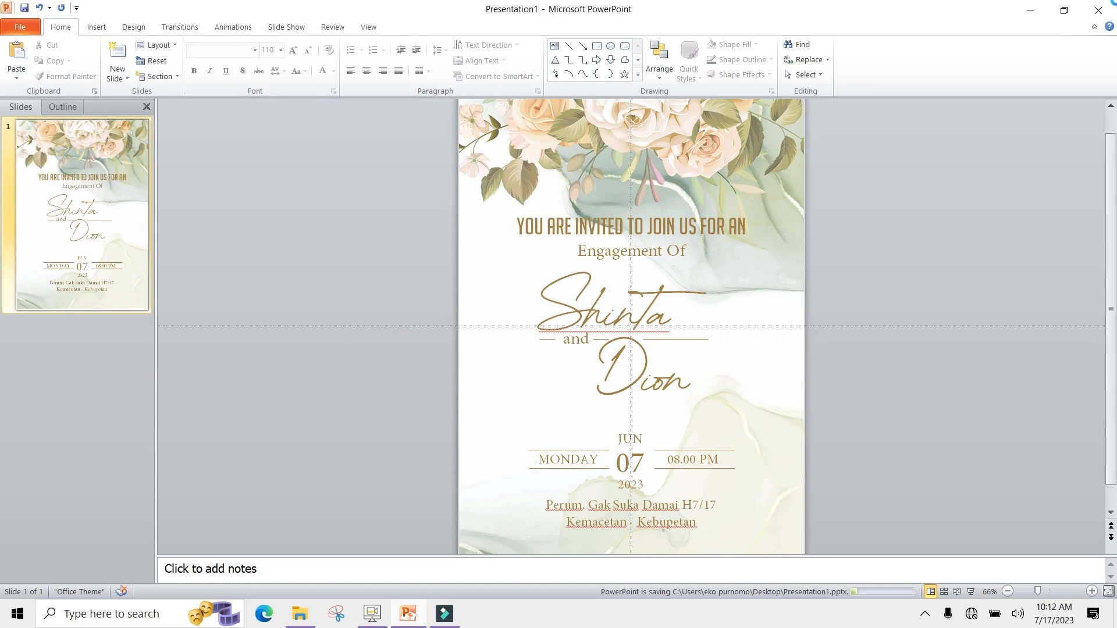
Close PowerPoint, dismiss the offline error, and create a new 9:16 portrait Filmora project.
left_click(1098, 10)
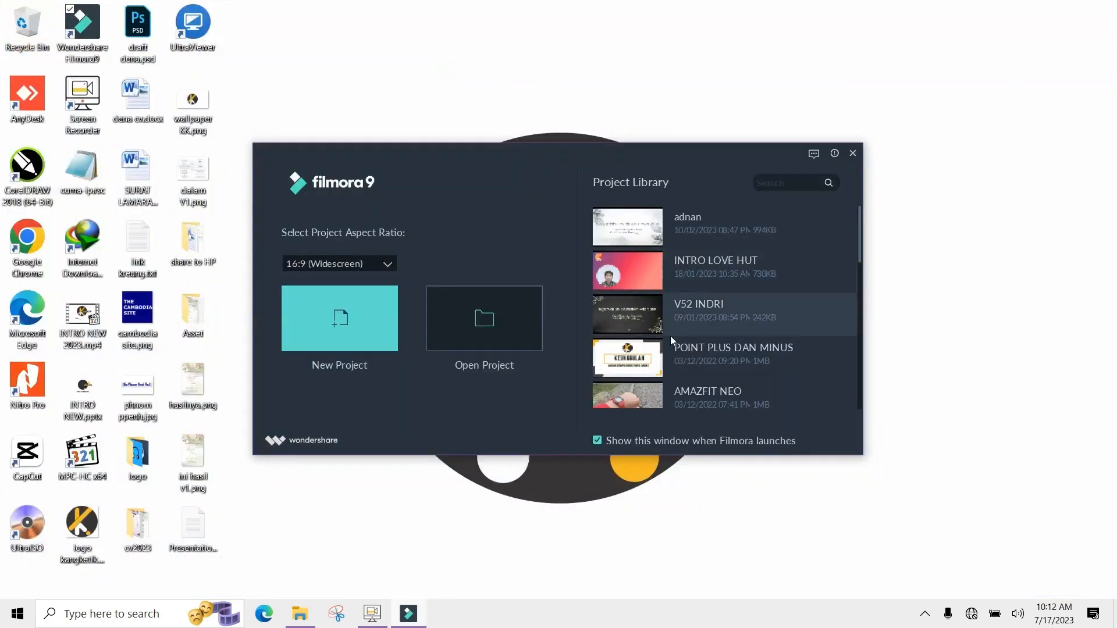
left_click(335, 291)
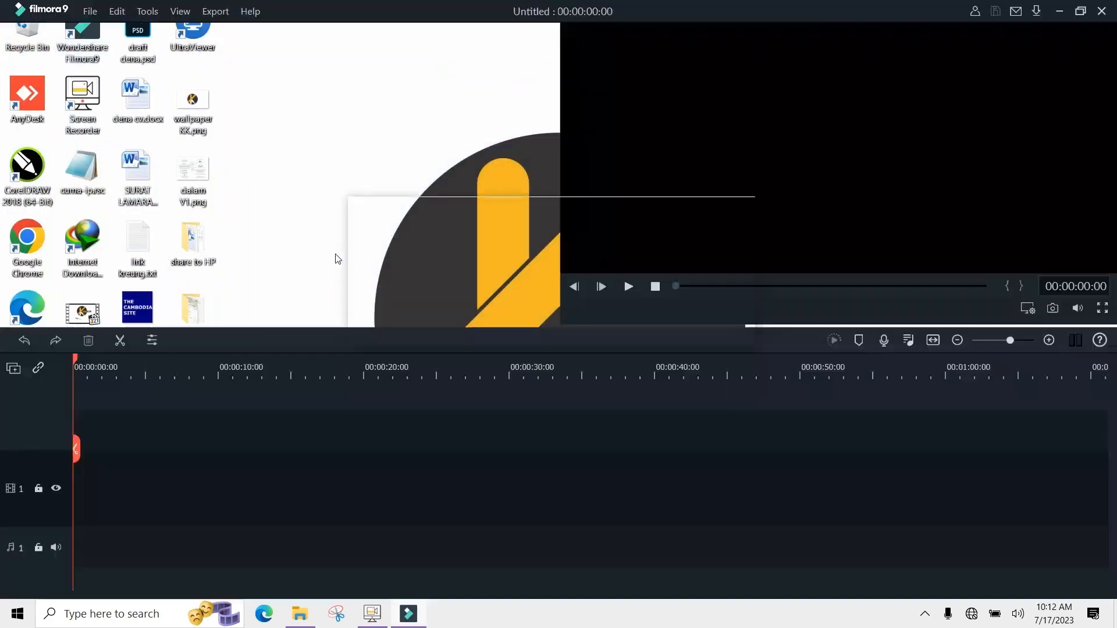
left_click(705, 319)
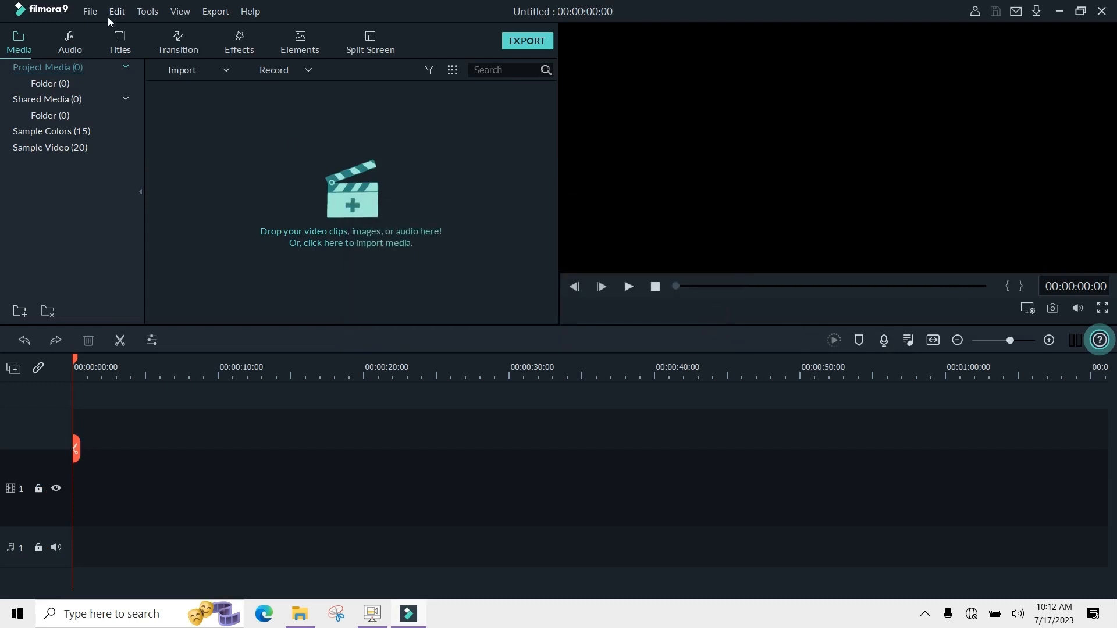
left_click(90, 11)
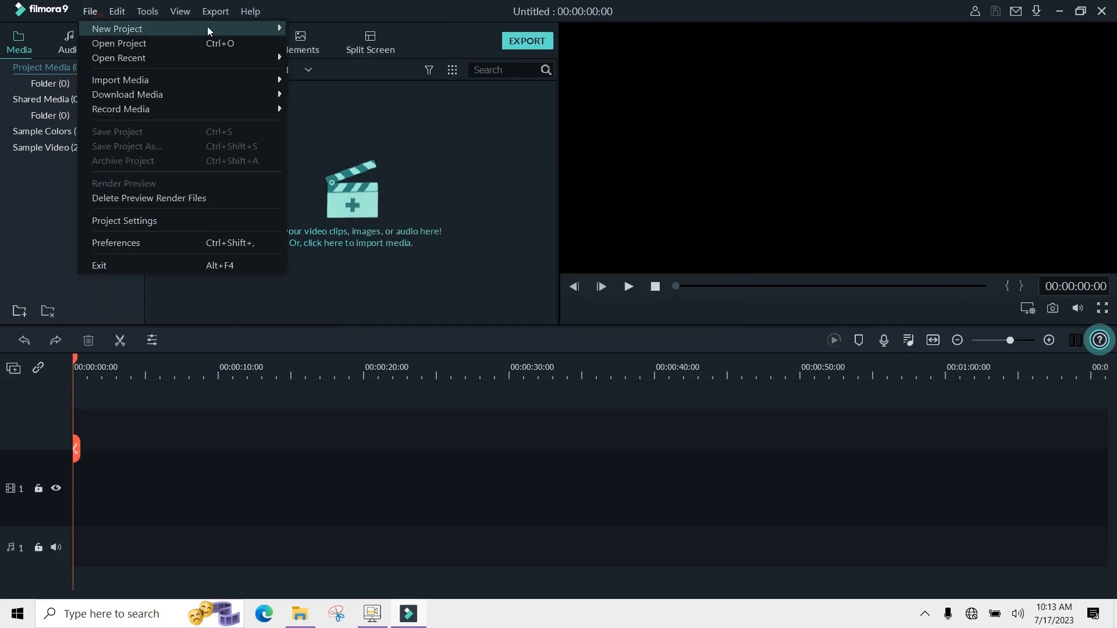
mouse_move(224, 13)
mouse_move(88, 17)
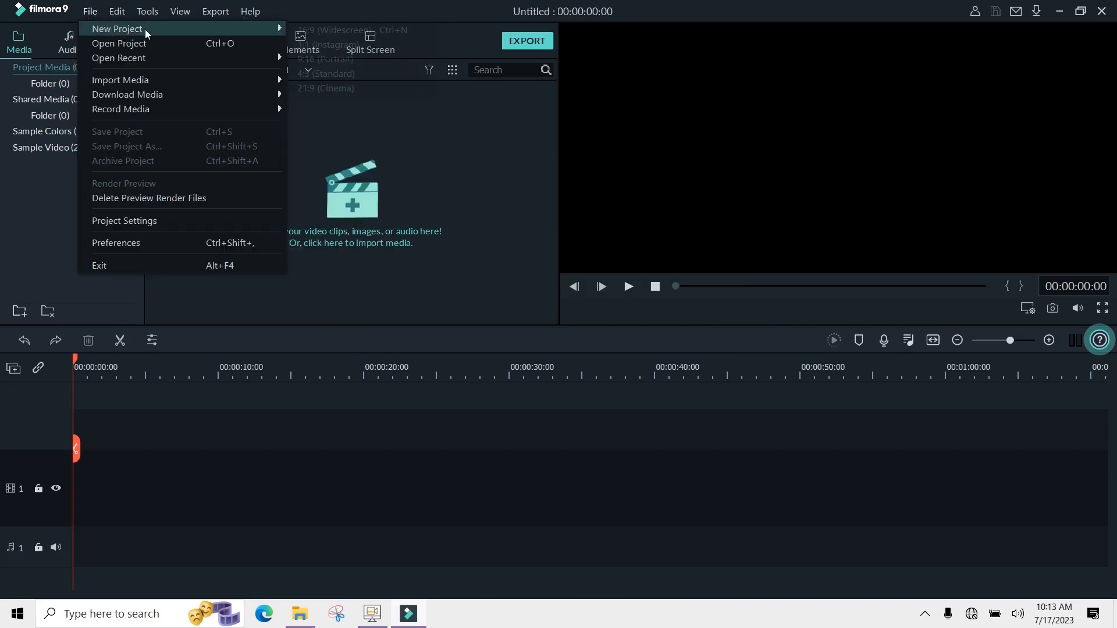
mouse_move(145, 29)
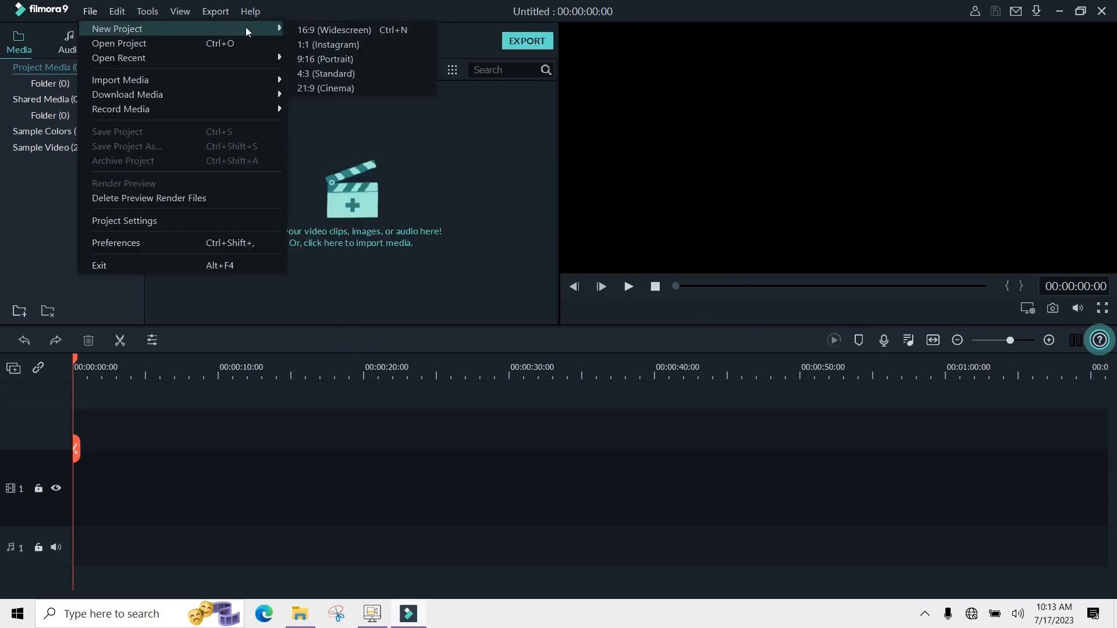
left_click(344, 60)
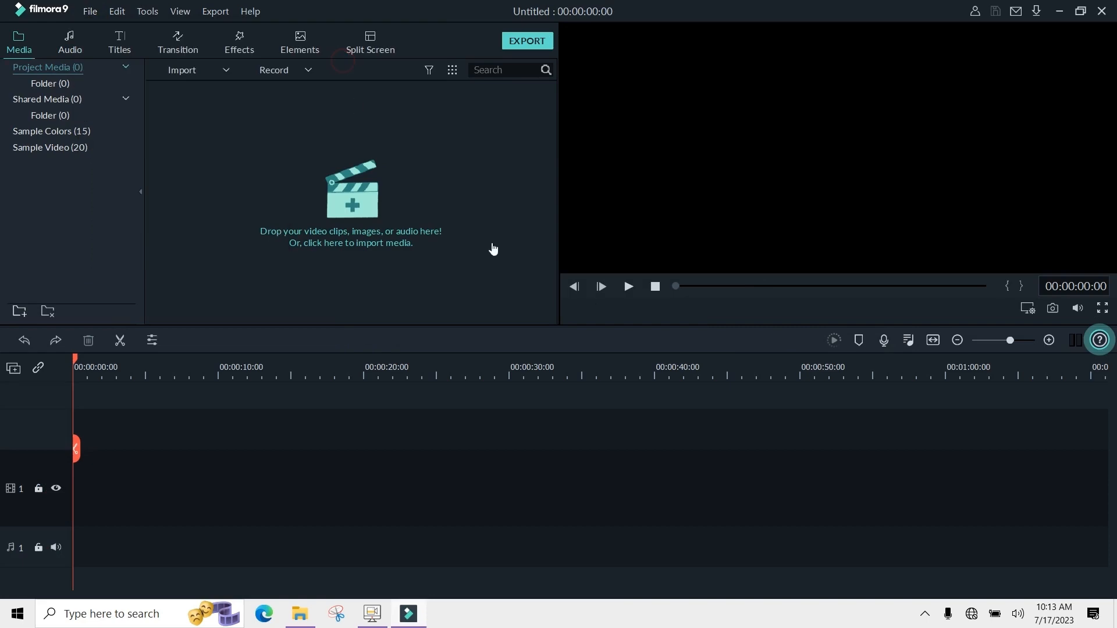
left_click(343, 217)
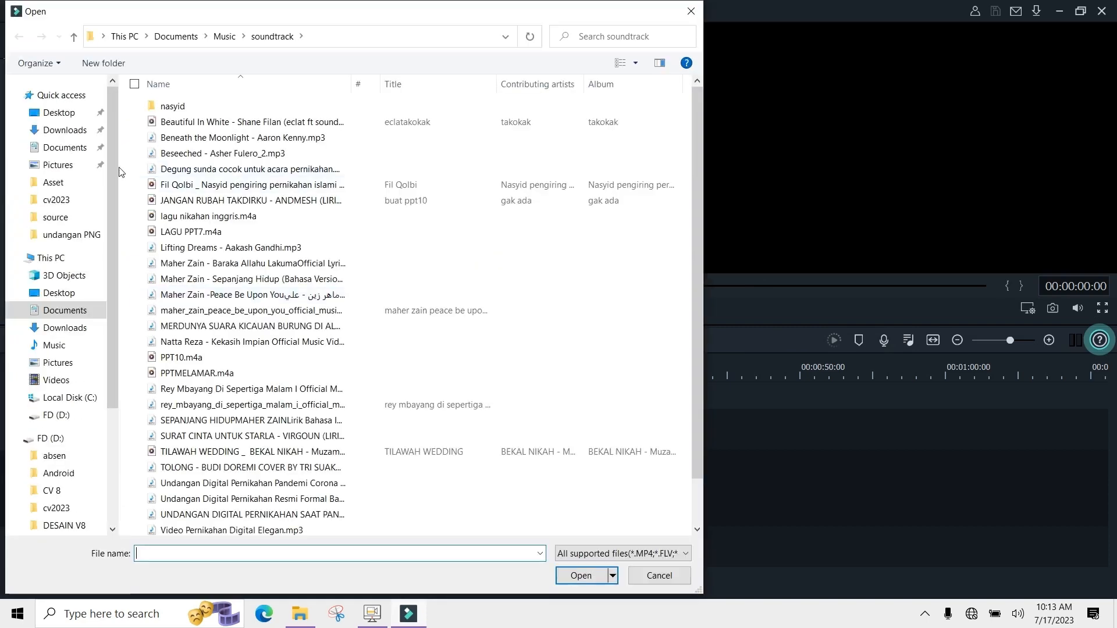
Import ini hasil v1.png from the Desktop and drop it onto the timeline.
left_click(59, 112)
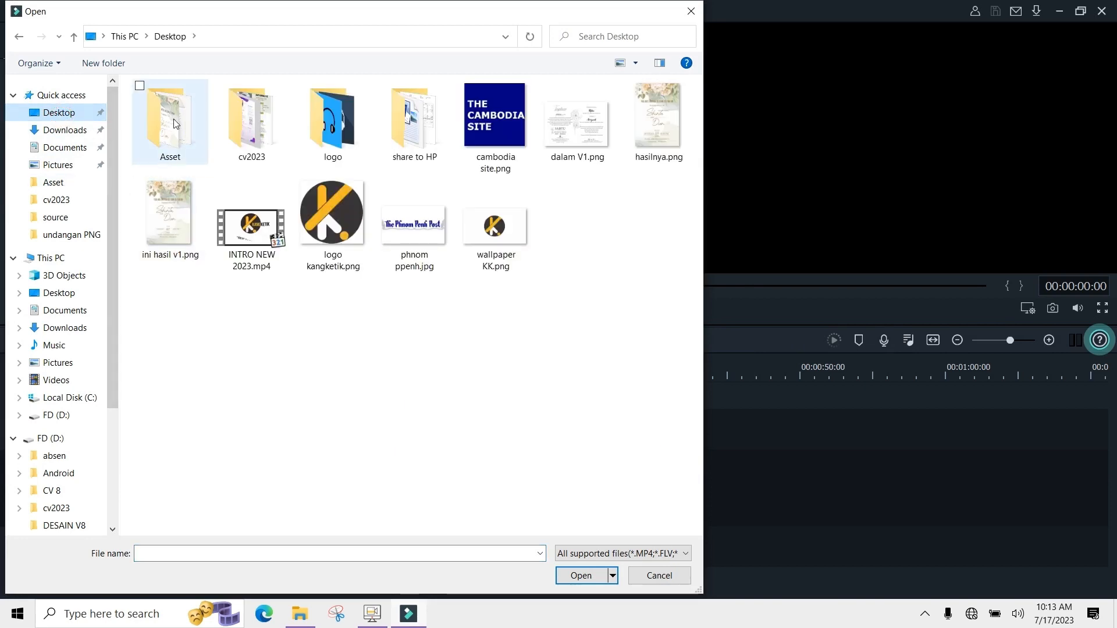
left_click(168, 190)
left_click(580, 575)
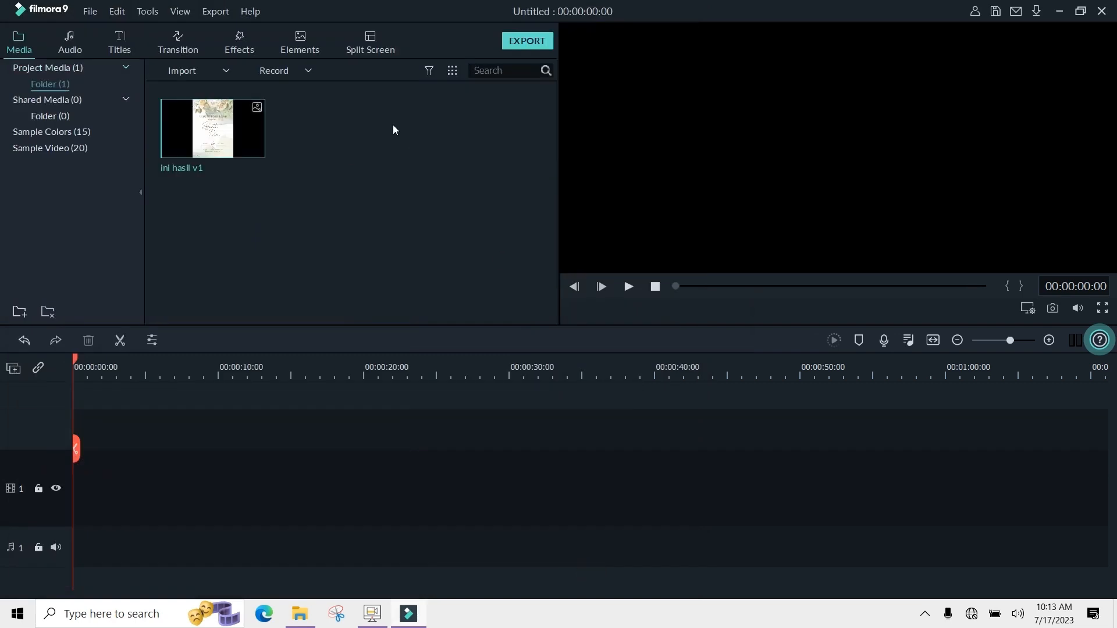
left_click_drag(184, 147, 79, 443)
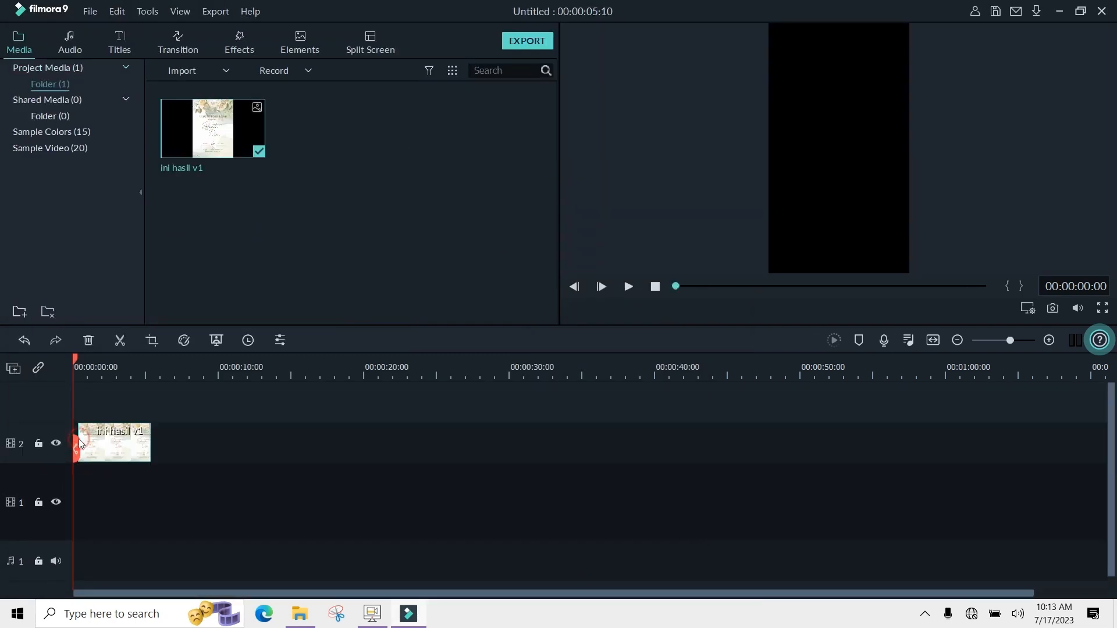
Drag the invitation image's corner handles outward until it fills the 9:16 frame height.
left_click(122, 376)
left_click(828, 137)
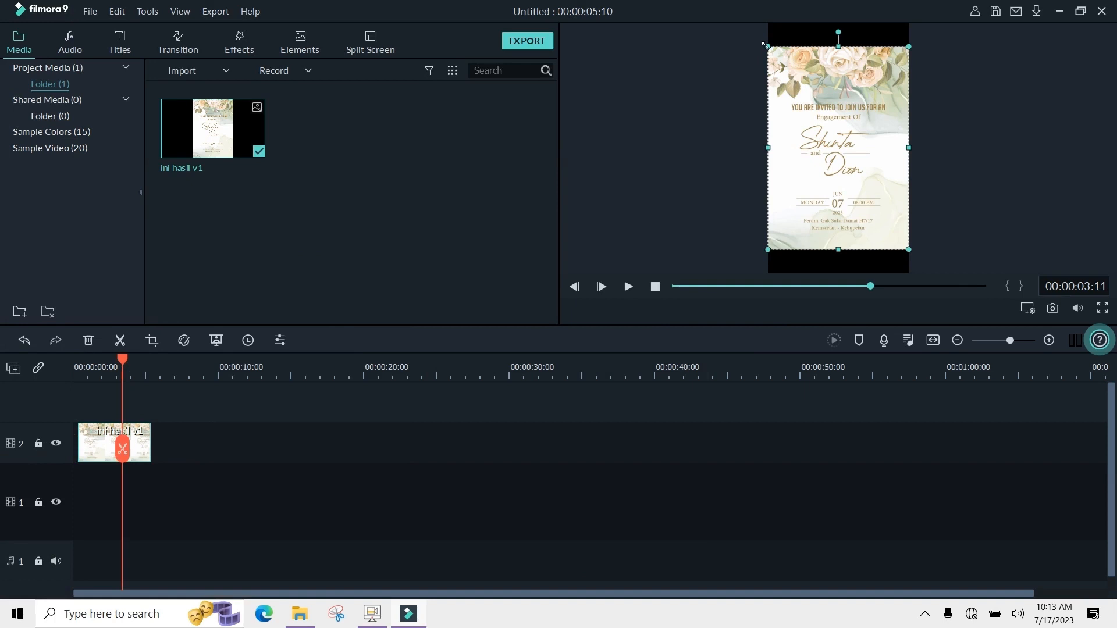
left_click_drag(767, 47, 755, 22)
left_click_drag(909, 250, 926, 267)
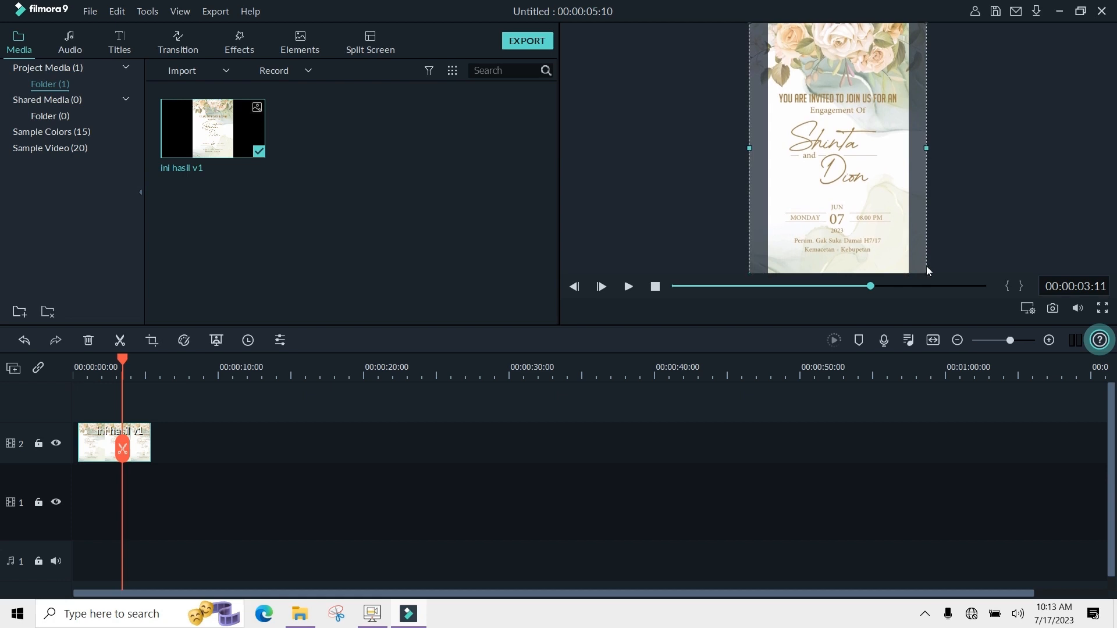
left_click(828, 487)
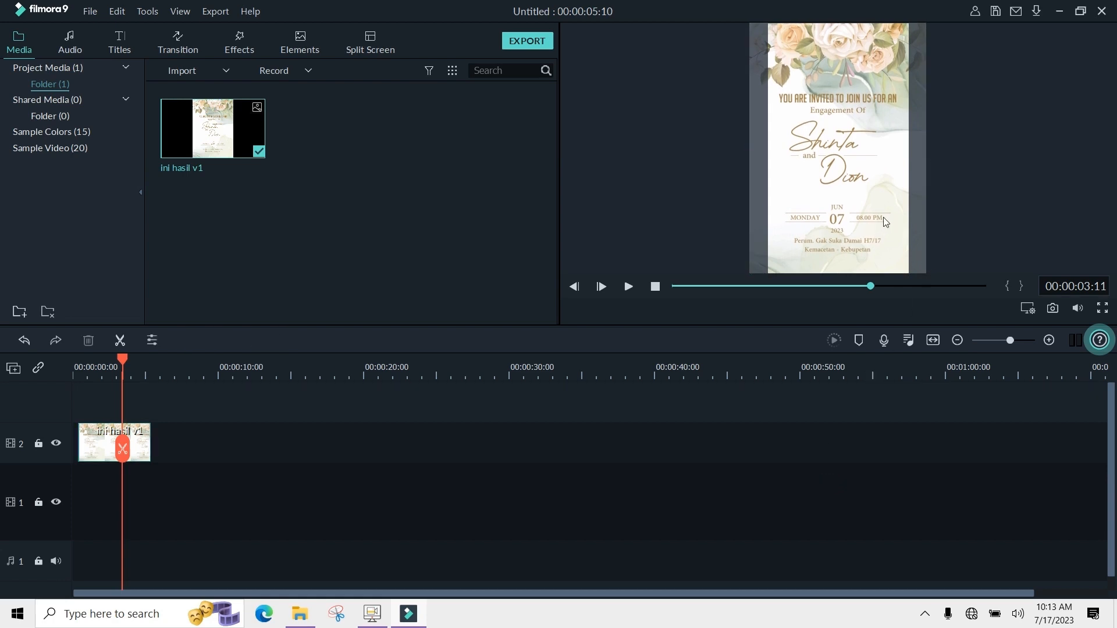
scroll(213, 393, "up", 3)
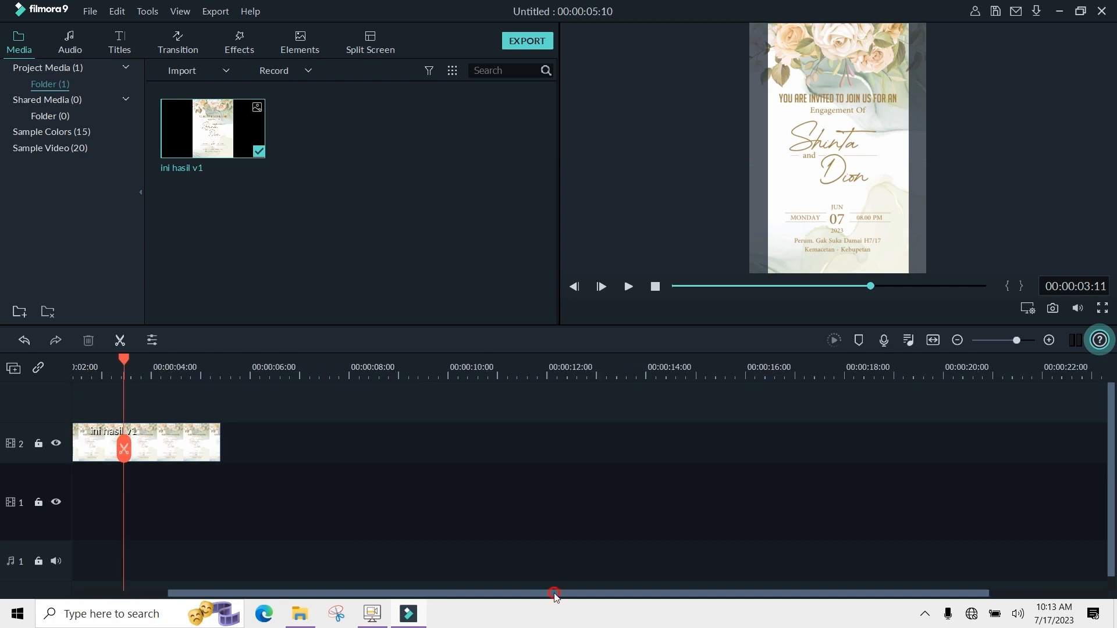
left_click_drag(553, 593, 317, 579)
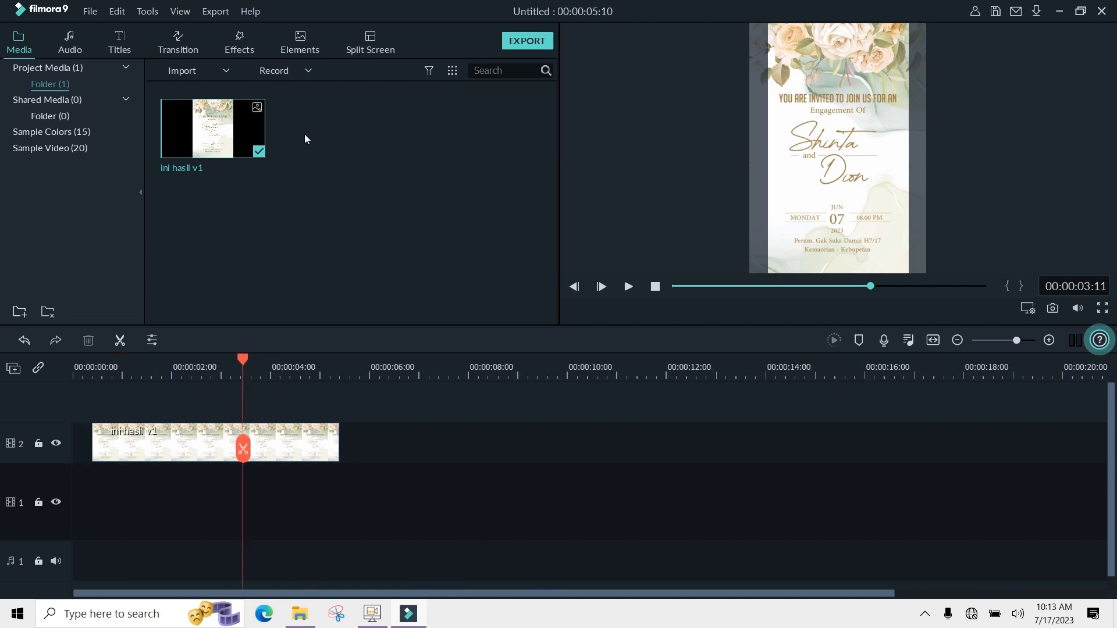
Import 'Beautiful In White - Shane Filan' from Documents > Music > soundtrack.
left_click(85, 11)
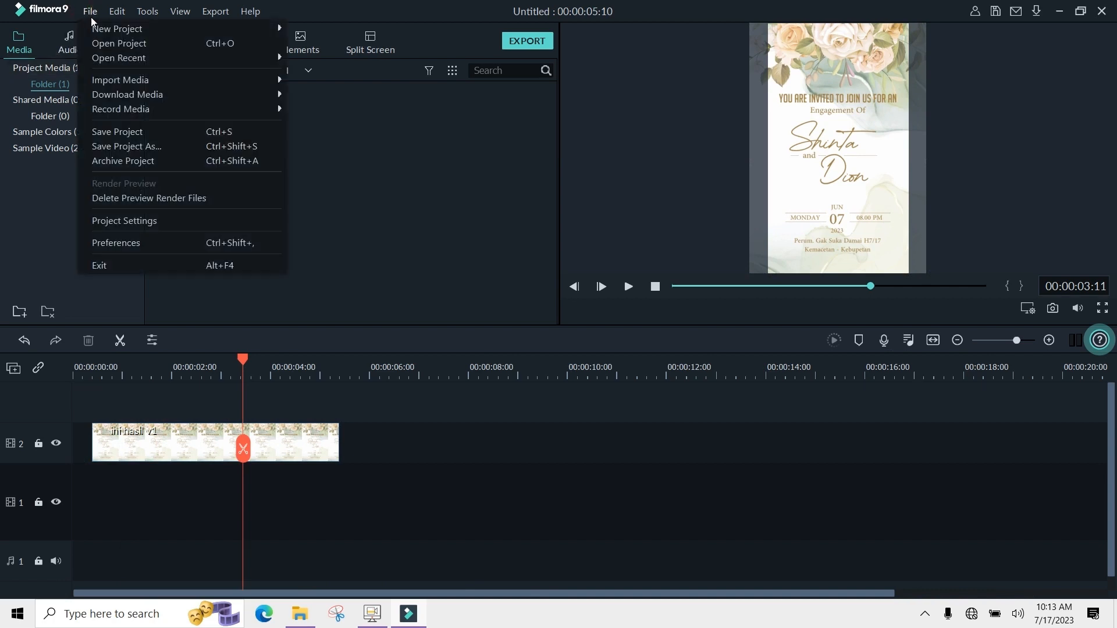
mouse_move(142, 78)
left_click(324, 84)
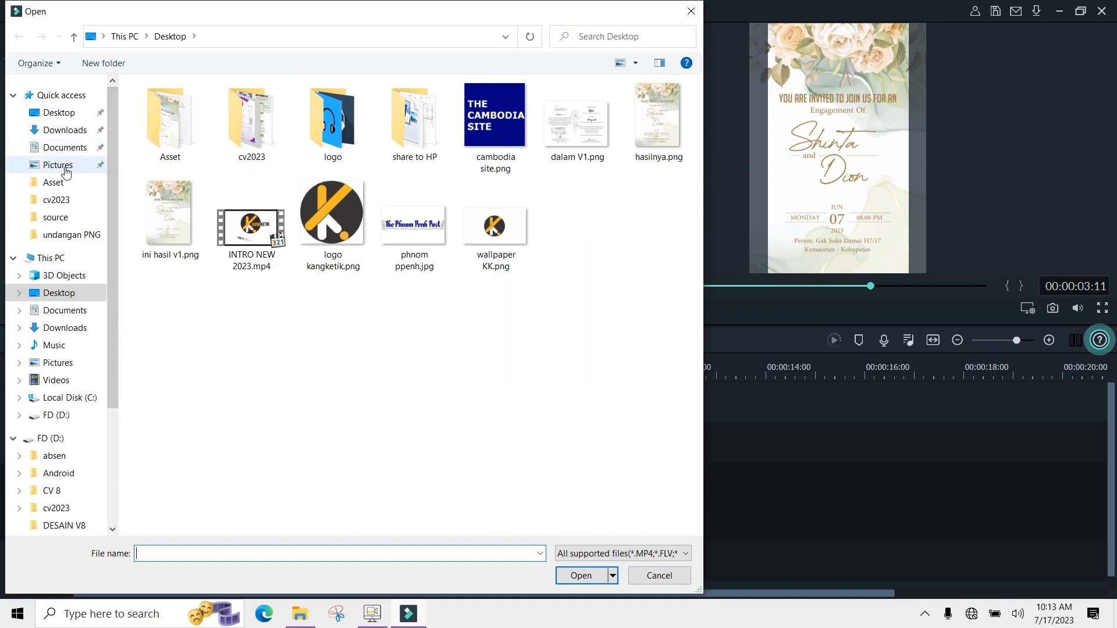
left_click(64, 129)
left_click(64, 147)
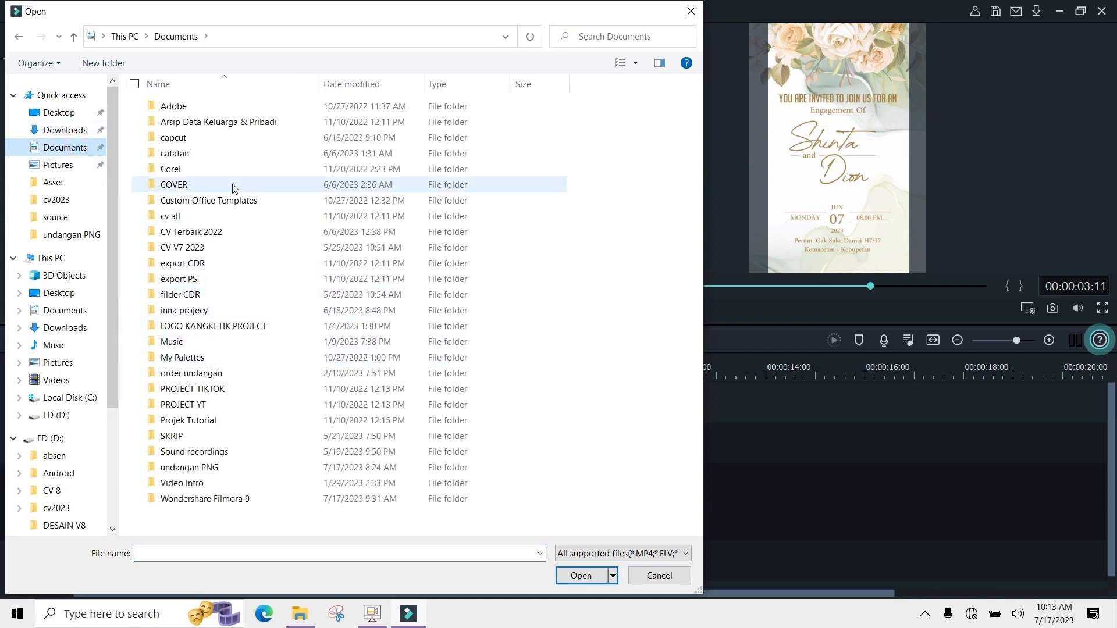
double_click(192, 342)
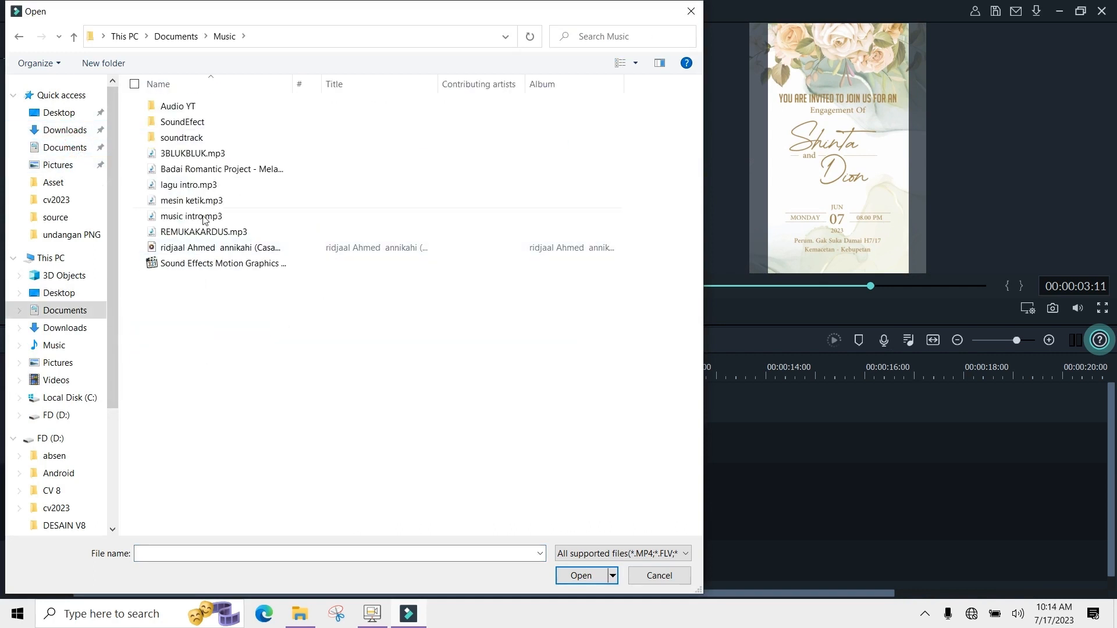
double_click(185, 138)
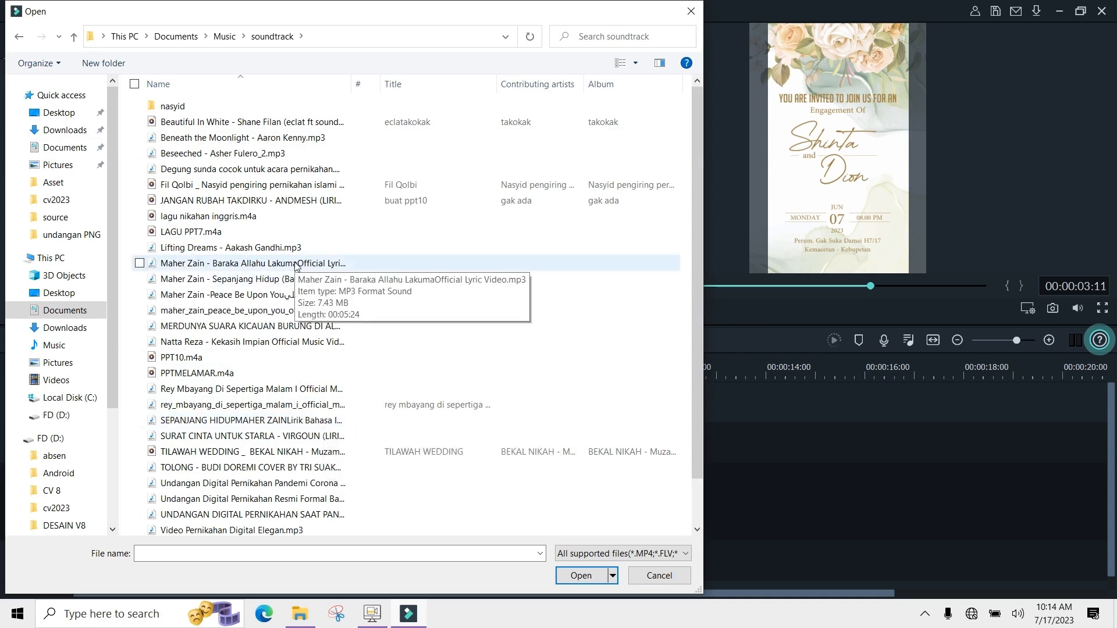
left_click(279, 123)
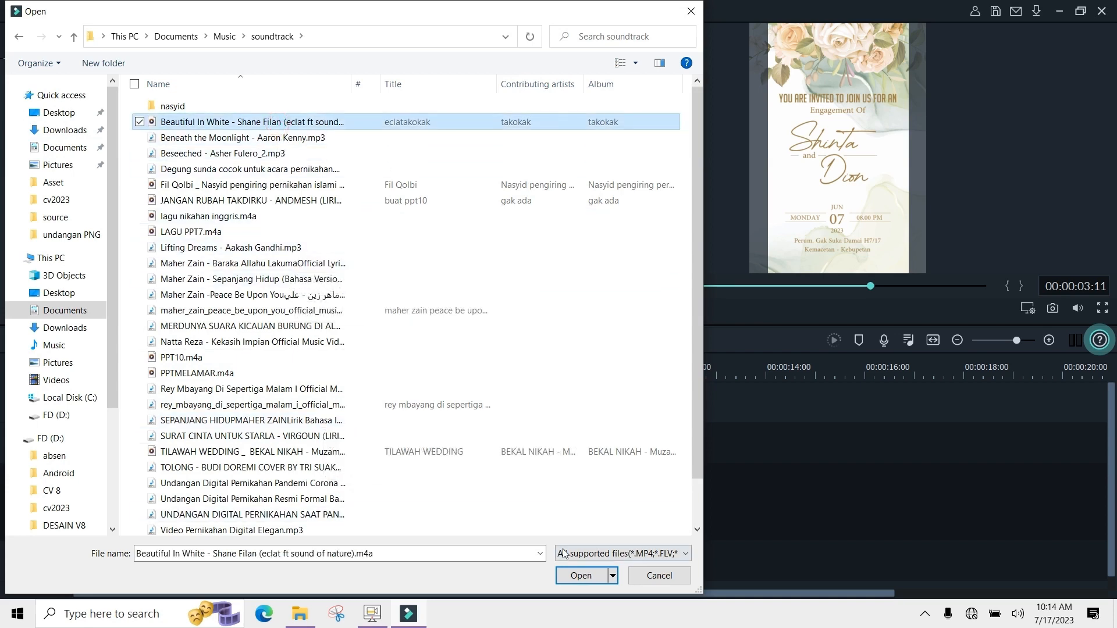
left_click(581, 576)
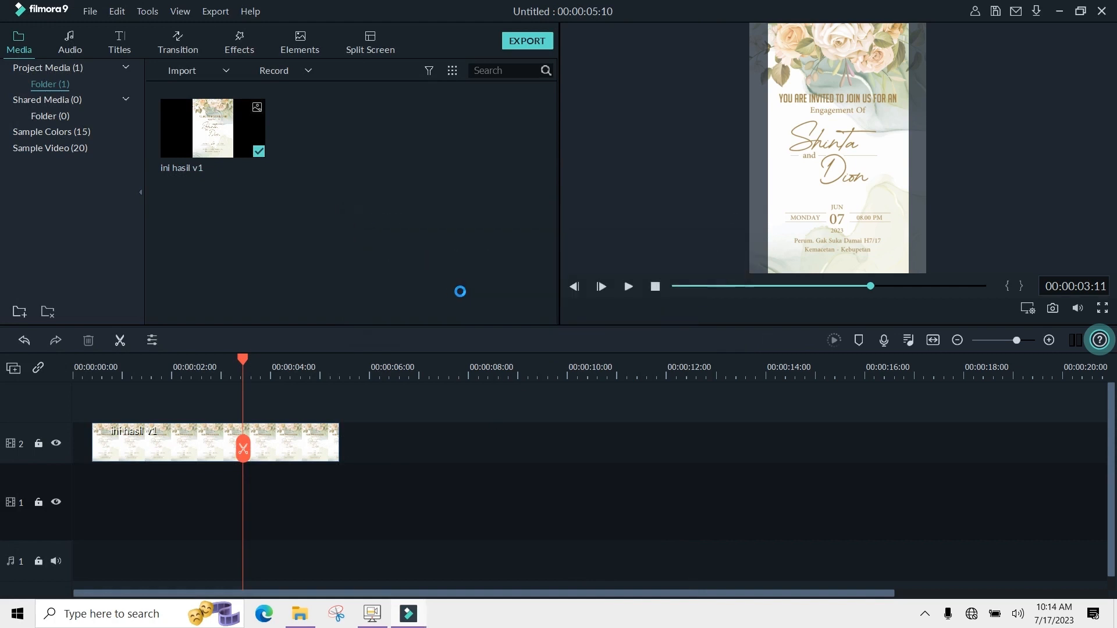
Place the song on audio track 1 and preview it to find the 45-second mark.
left_click_drag(325, 166, 74, 487)
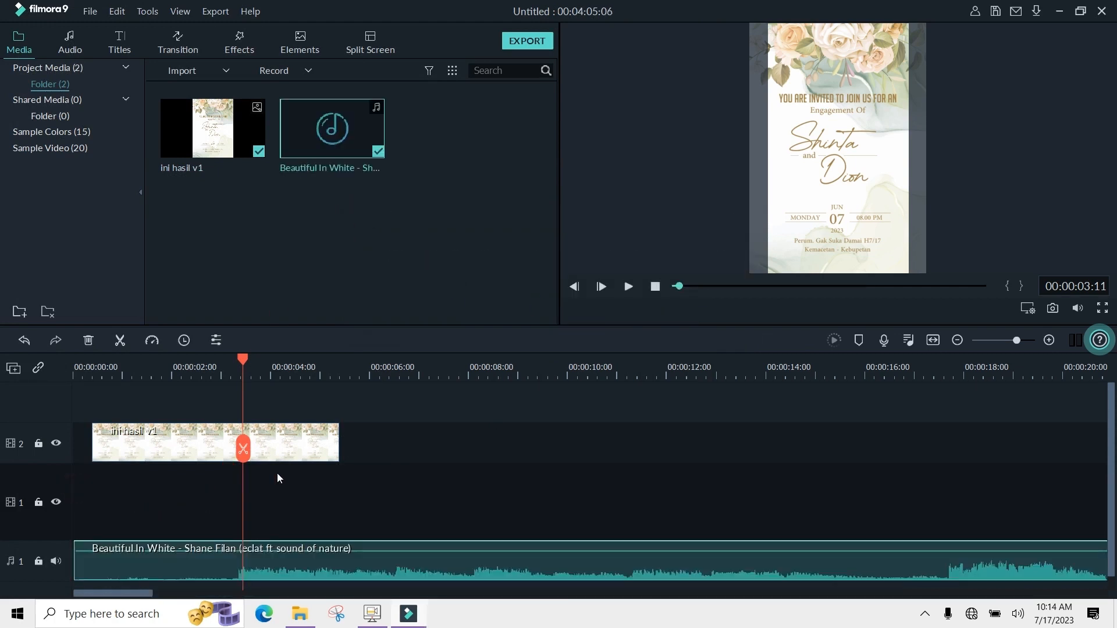
left_click(465, 409)
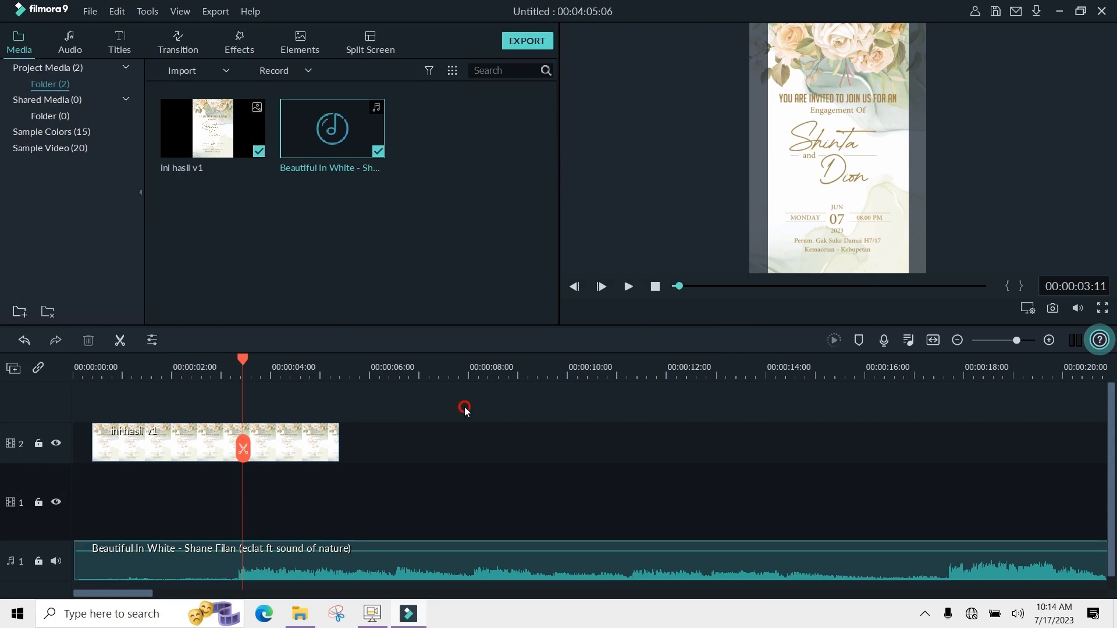
left_click(459, 373)
left_click_drag(461, 363, 469, 363)
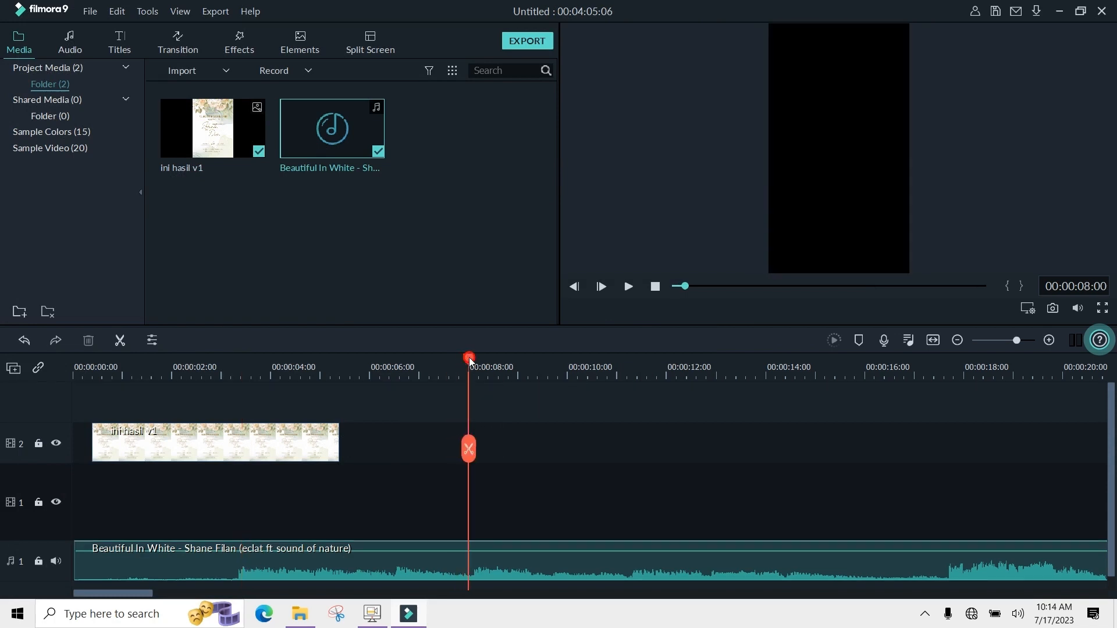
left_click(628, 287)
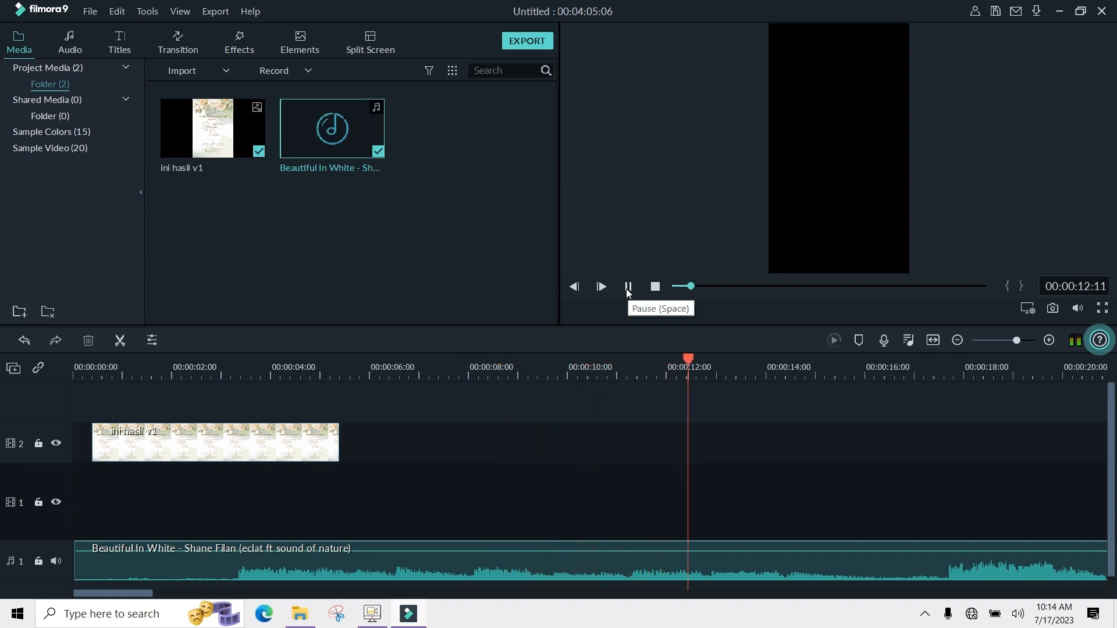
scroll(764, 411, "down", 3)
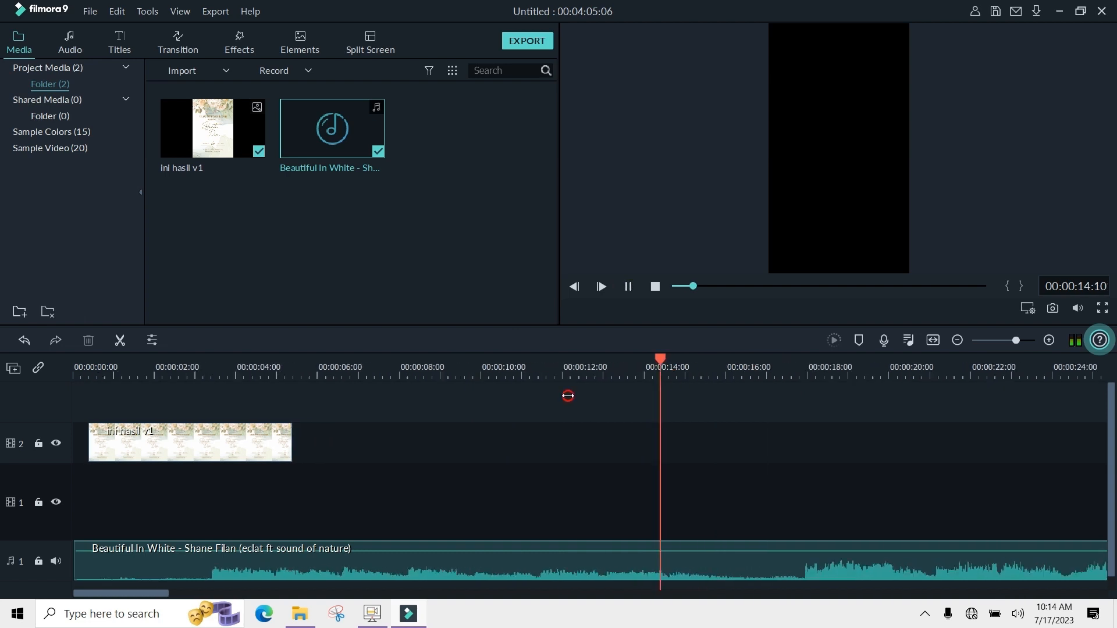
left_click(629, 289)
left_click_drag(712, 377, 757, 470)
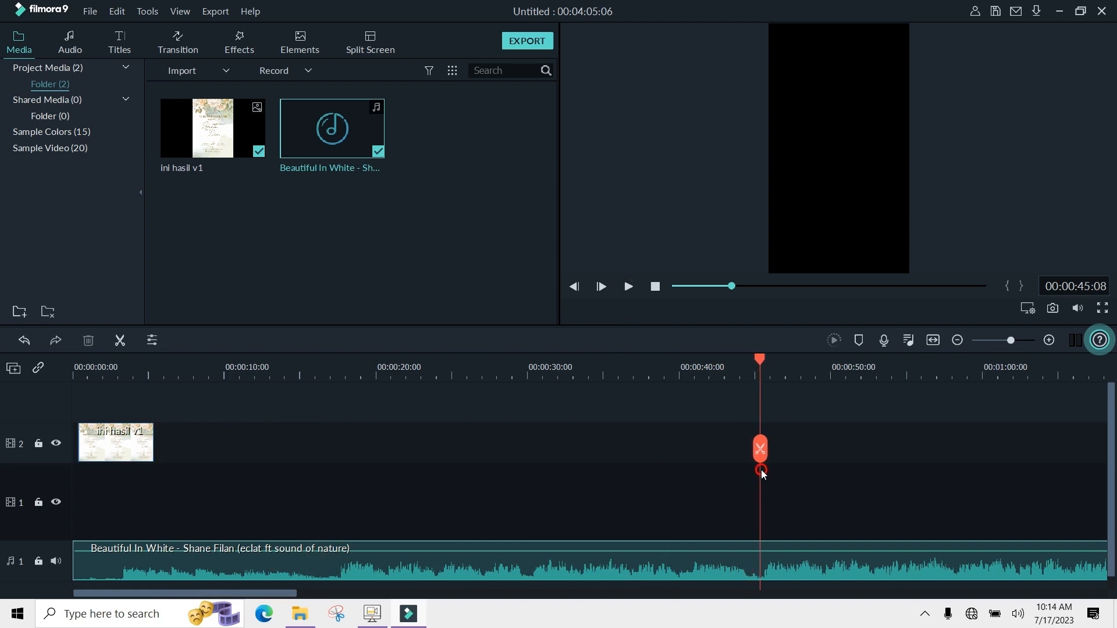
left_click(628, 288)
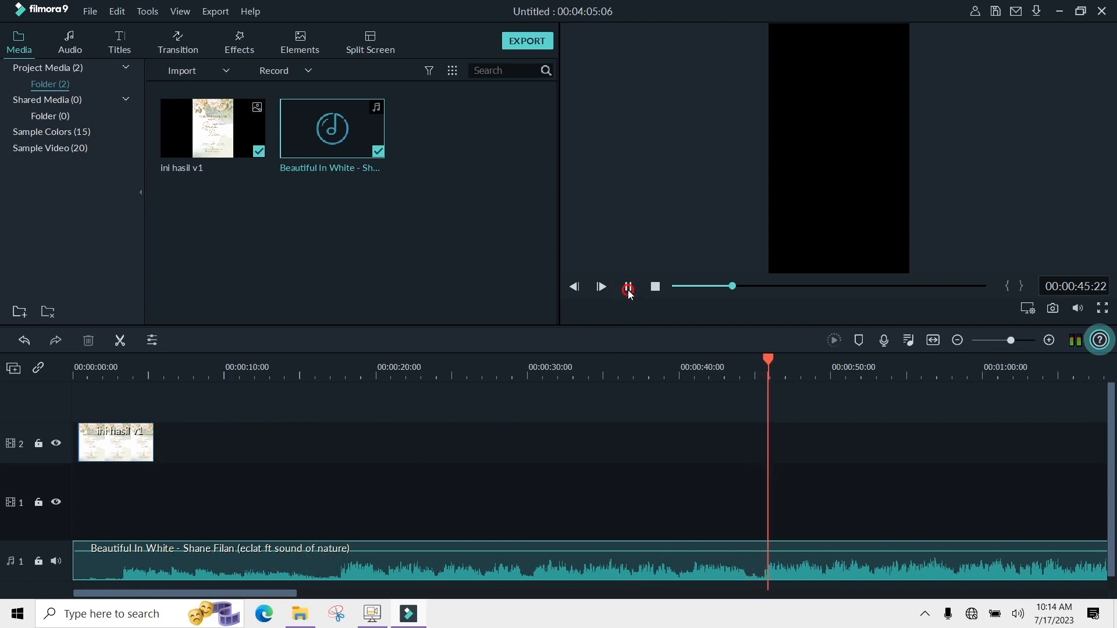
left_click(628, 289)
left_click_drag(772, 356, 762, 359)
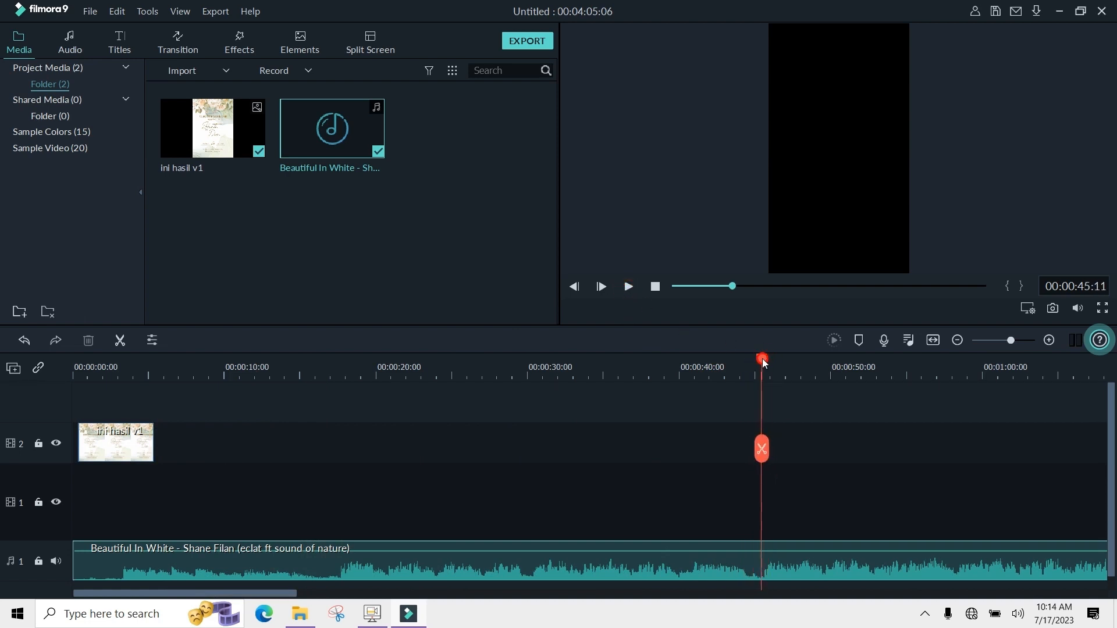
Cut the song to start at 0:45, move it to the start, and trim it to 5 seconds.
left_click(761, 448)
left_click(710, 566)
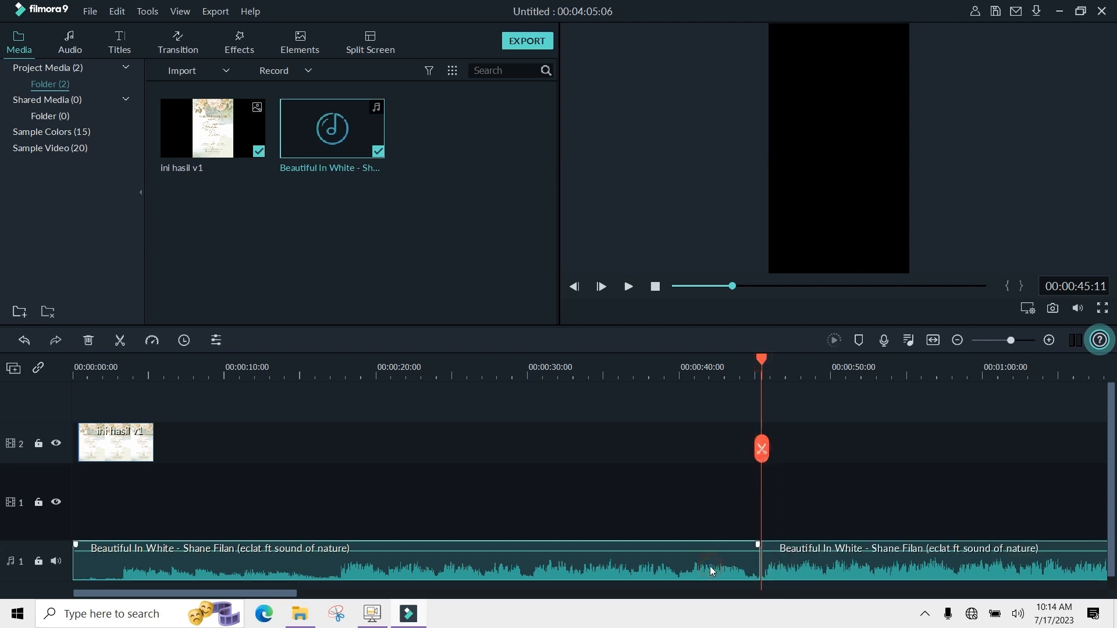
key("Delete")
left_click_drag(800, 567, 116, 558)
left_click(150, 367)
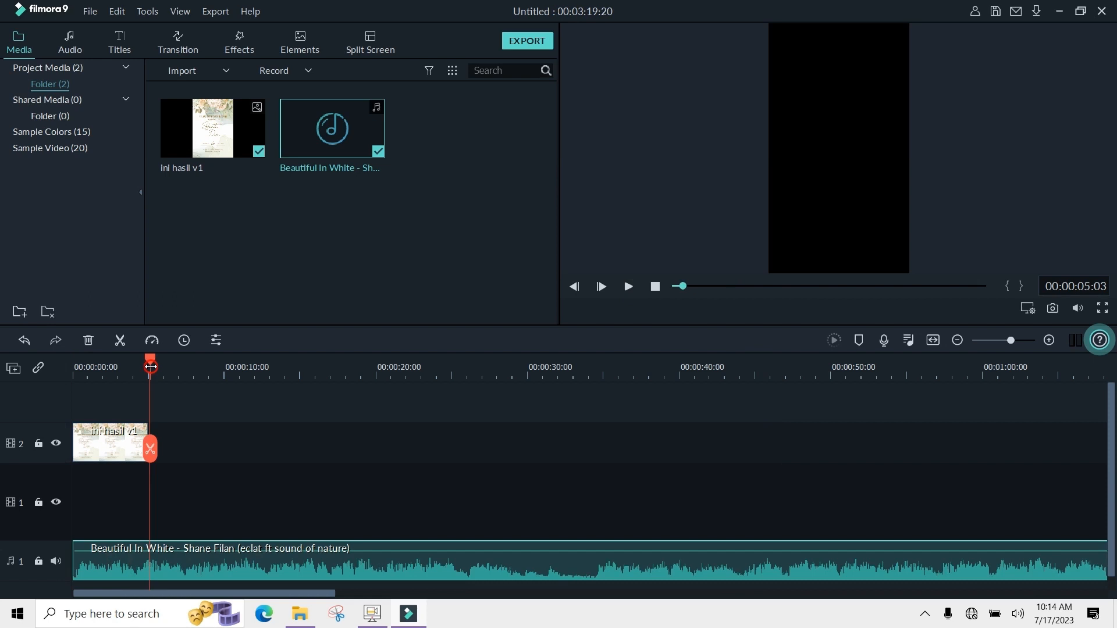
left_click(150, 450)
left_click(244, 562)
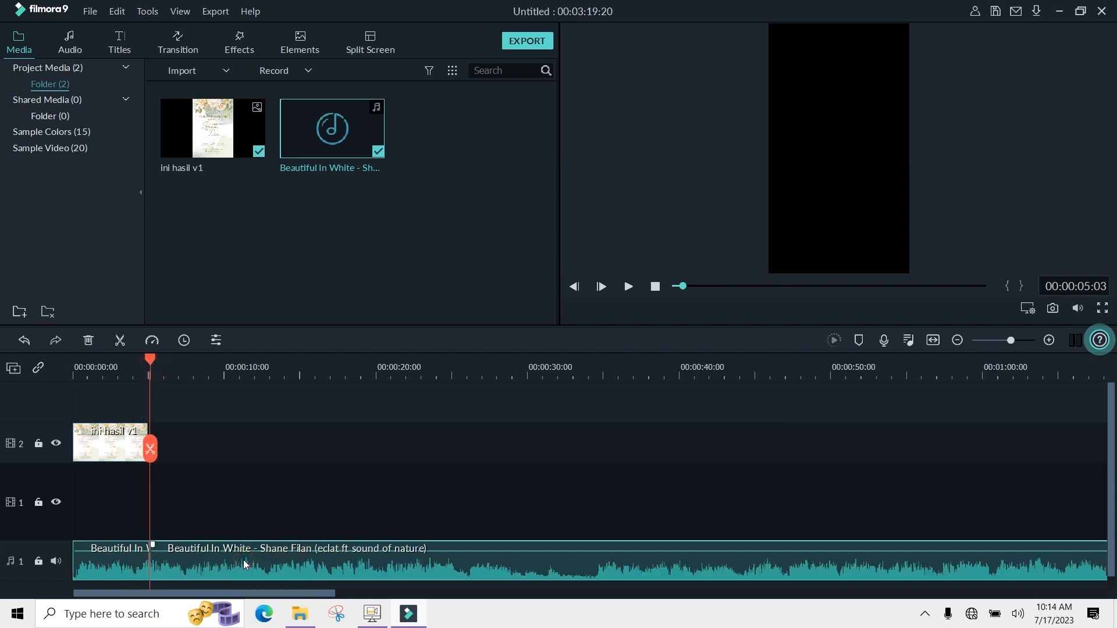
key("Delete")
left_click(146, 435)
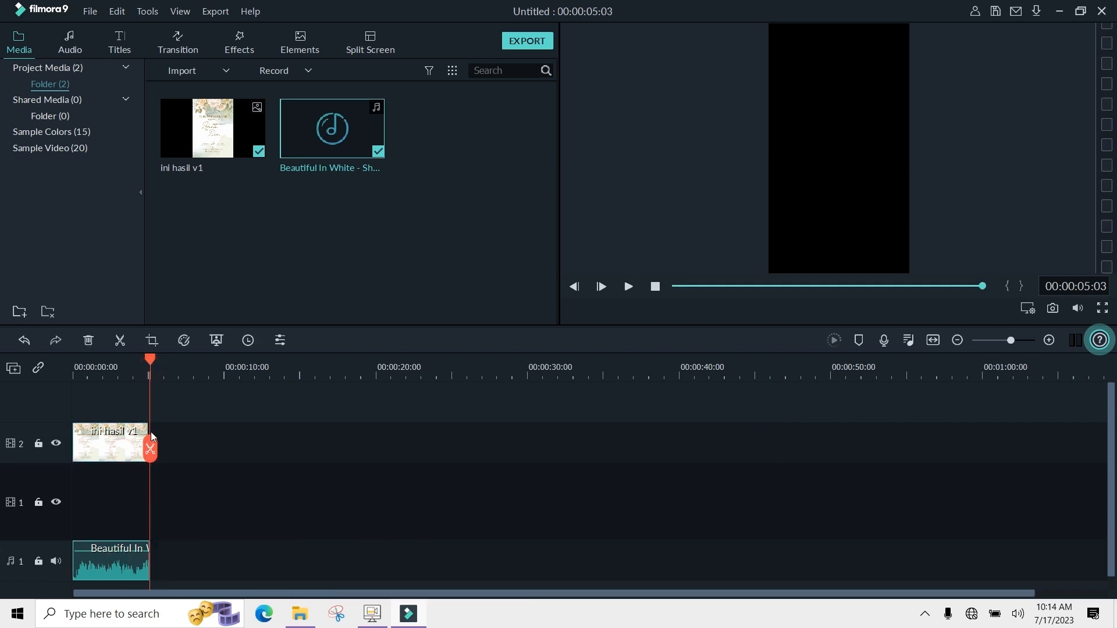
left_click_drag(148, 428, 149, 436)
Open Export, dismiss the offline warning, and confirm MP4 output at 1080x1920.
left_click(90, 12)
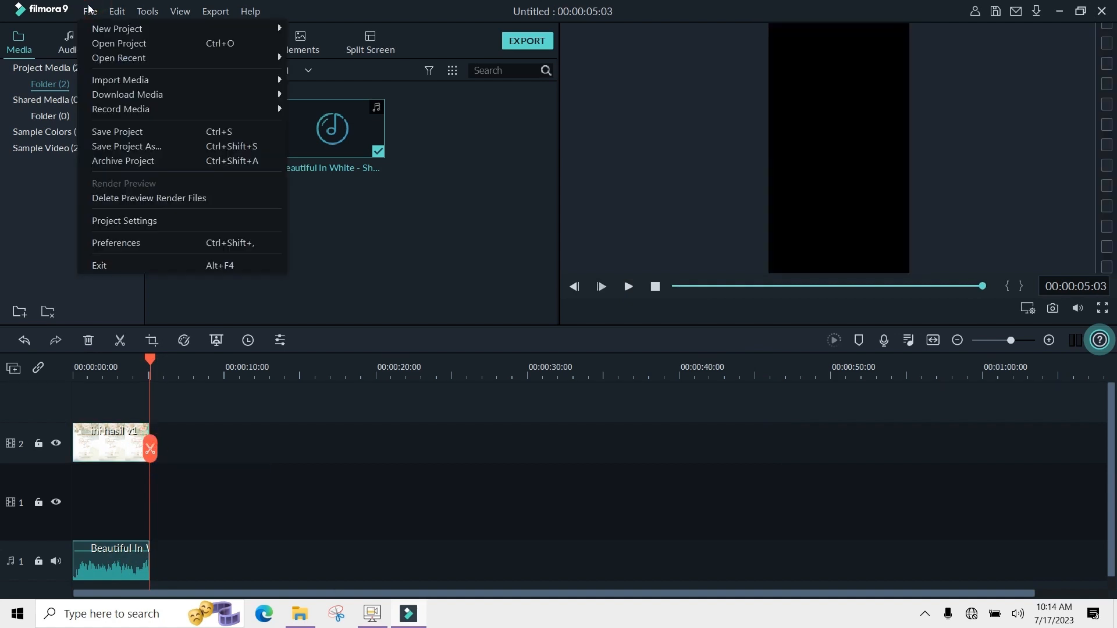
left_click(674, 545)
left_click(526, 41)
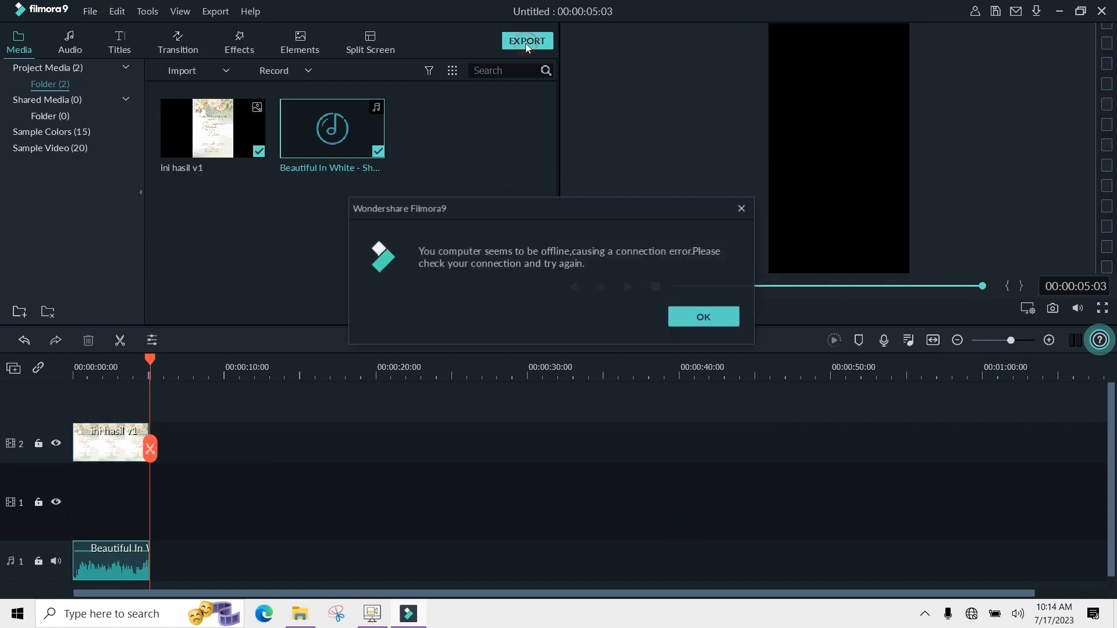
left_click(675, 321)
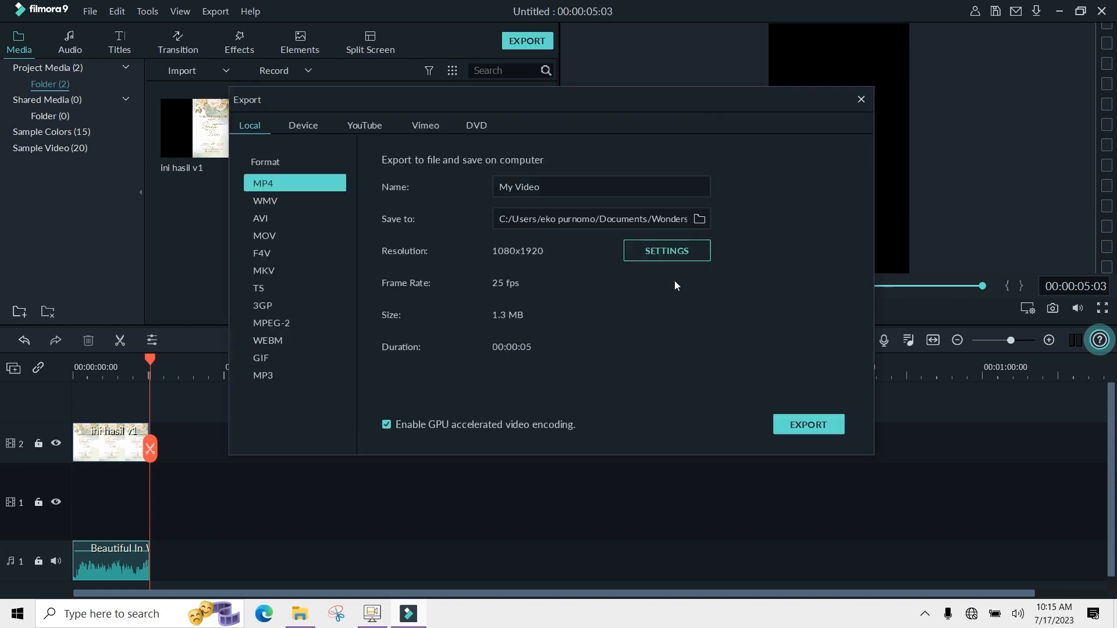
left_click(312, 613)
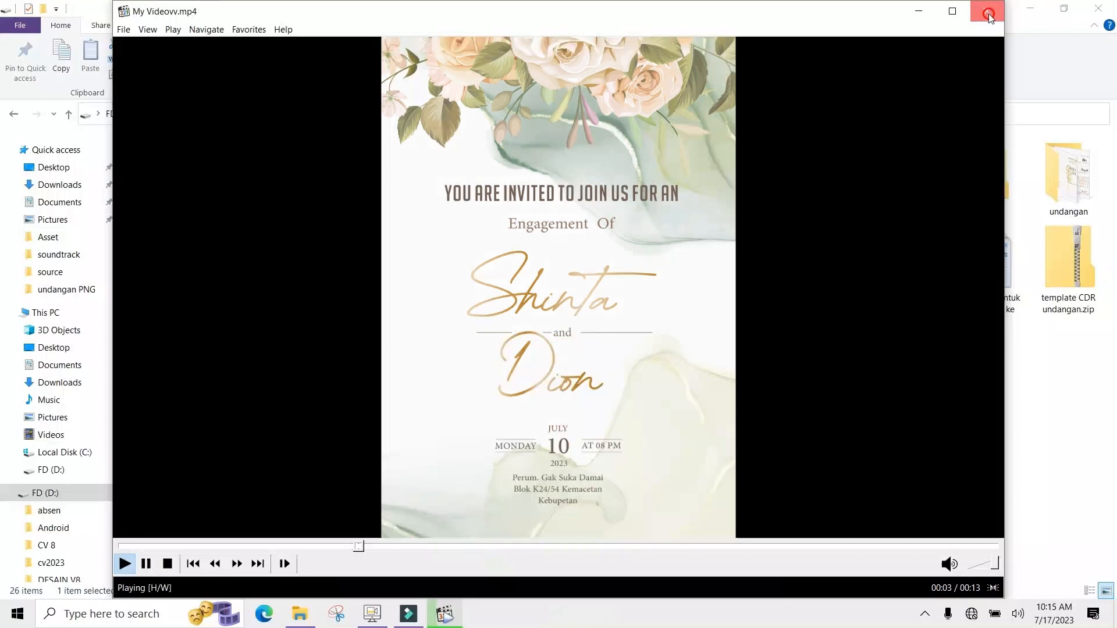
After watching My Videovv.mp4, close the video player, the FD (D:) window and Filmora's export settings.
left_click(989, 14)
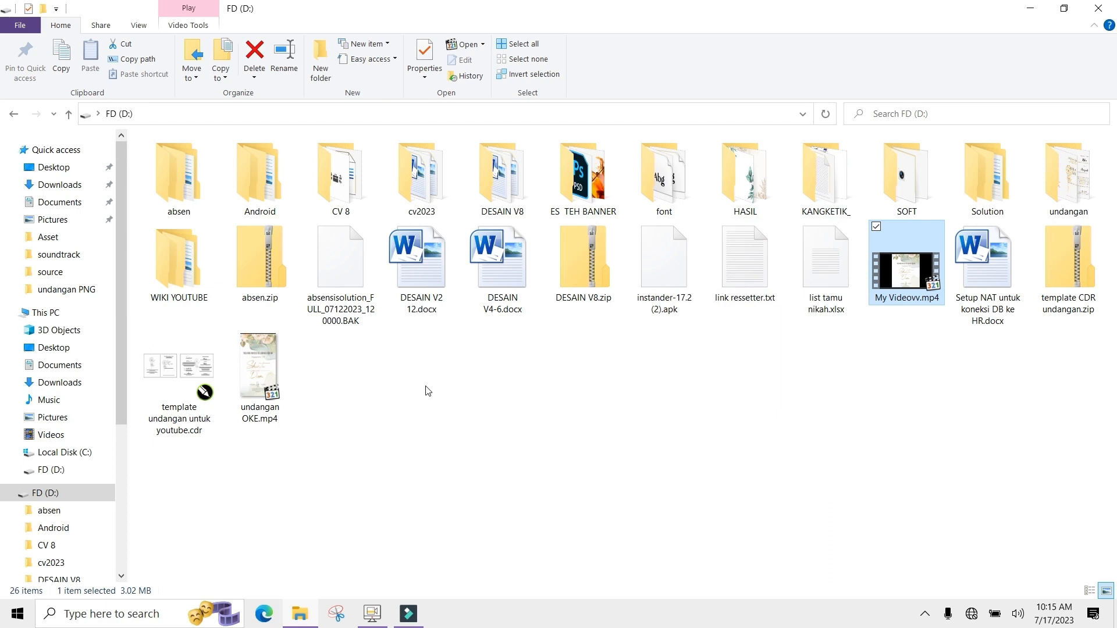
left_click(1110, 3)
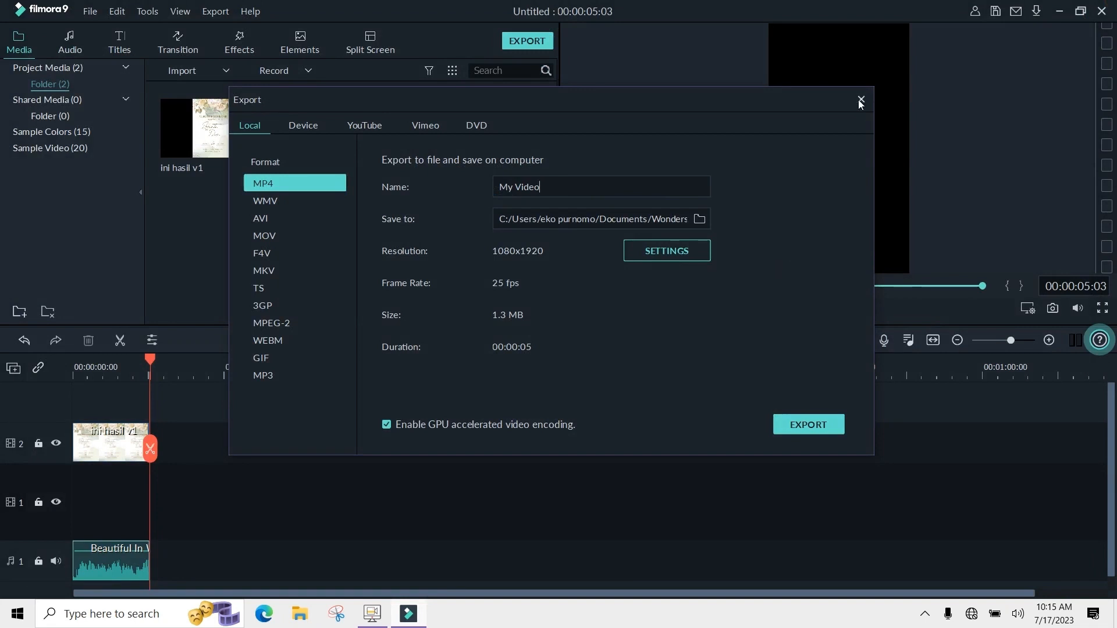
left_click(861, 101)
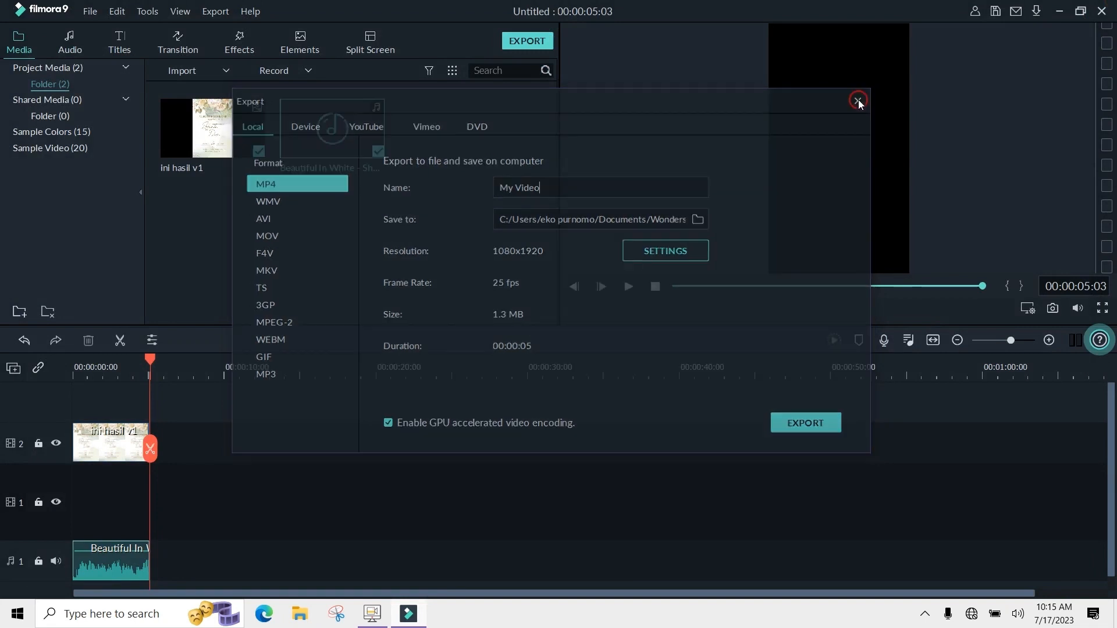